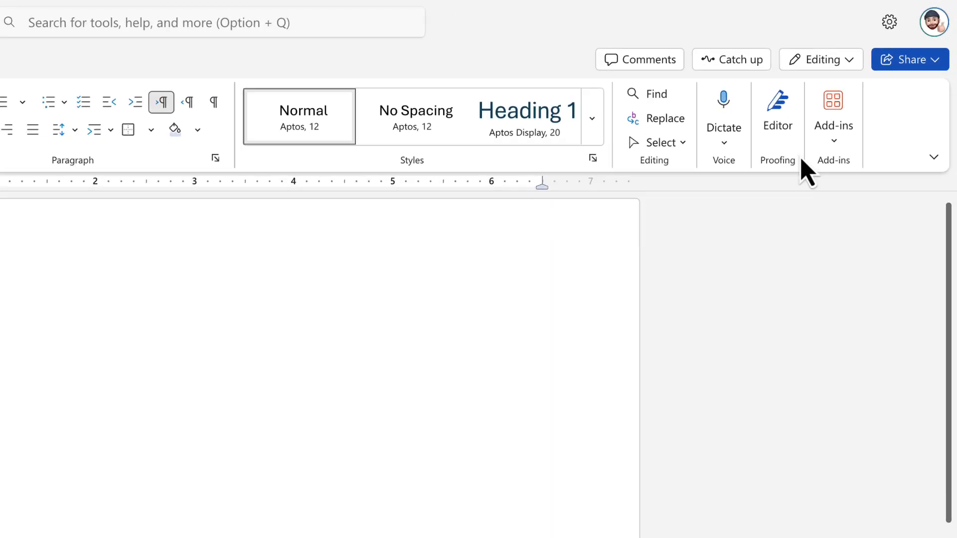
Step: Install the PERRLA add-in from the Word add-in store
click(834, 125)
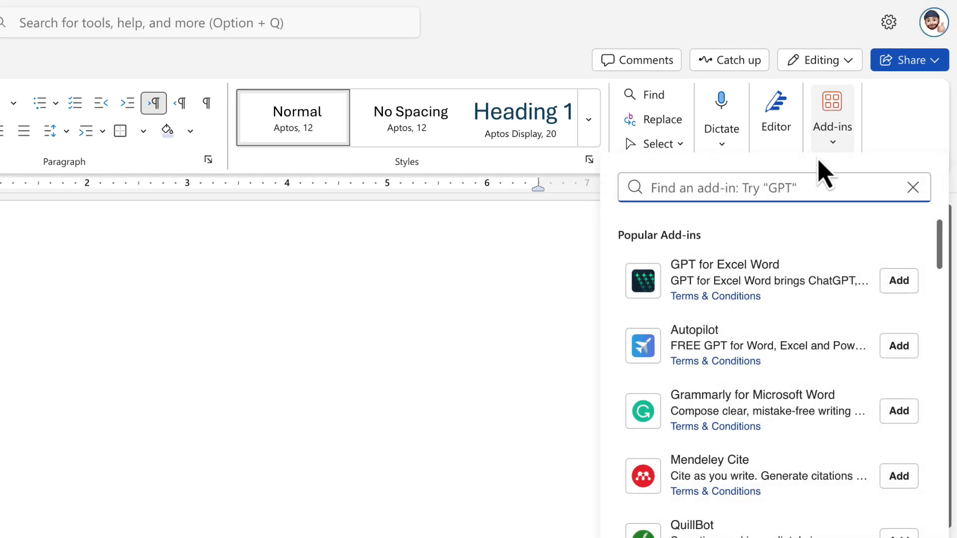
text(PERRLA)
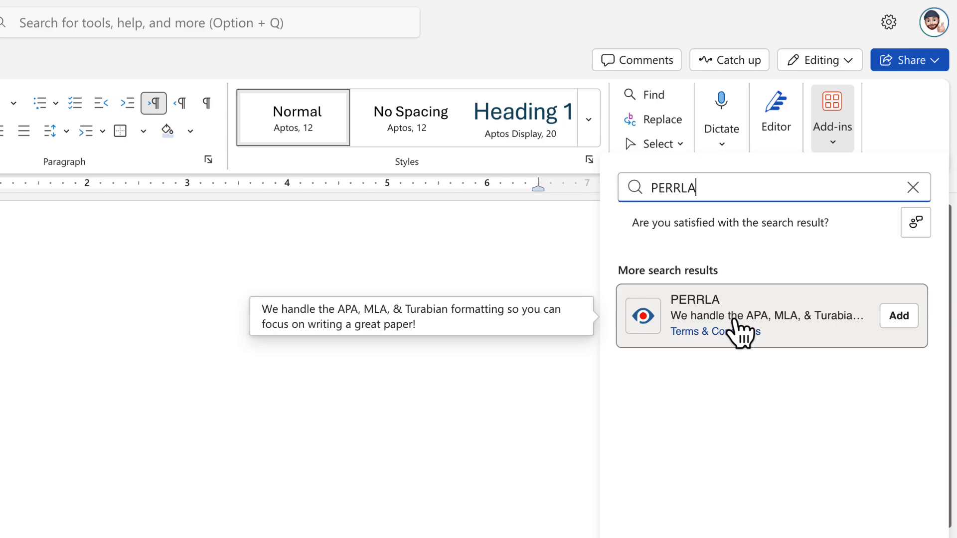
click(898, 319)
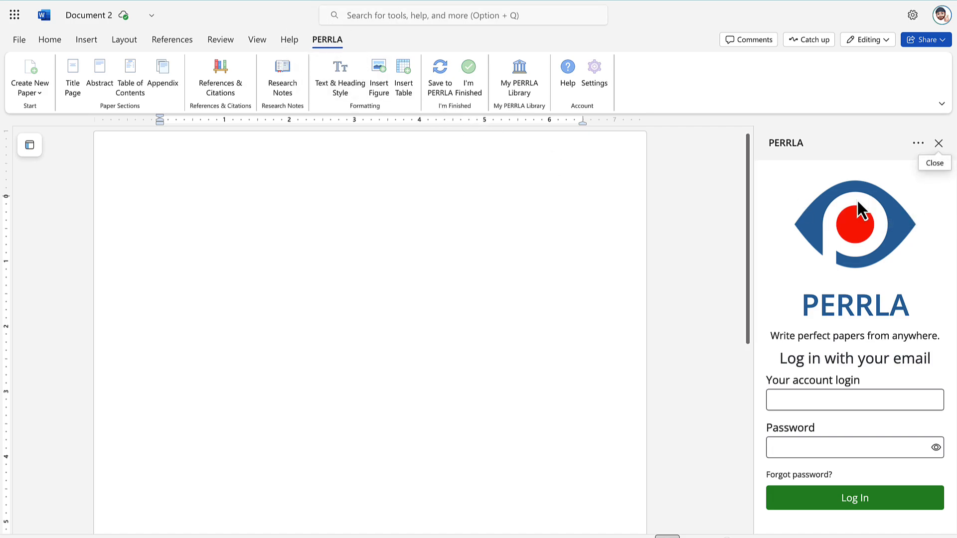
Step: Sign in to the PERRLA pane with the account login e-mail and password
scroll(877, 240, down, 1)
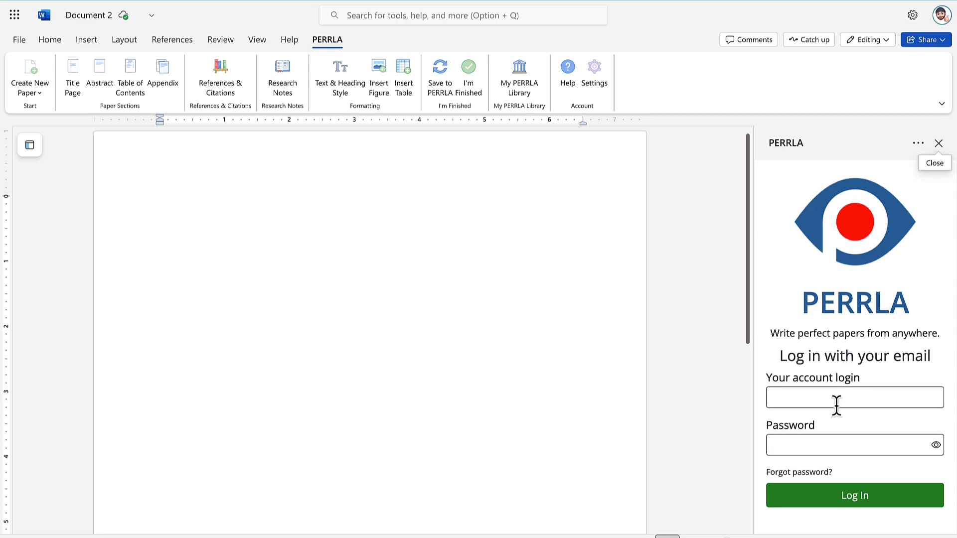
click(836, 399)
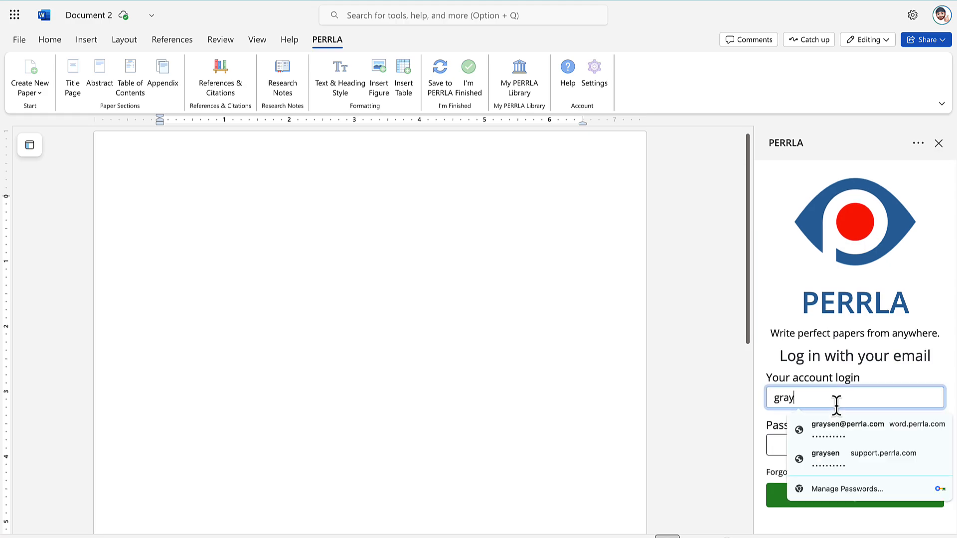
key(Tab)
text(••••••••••)
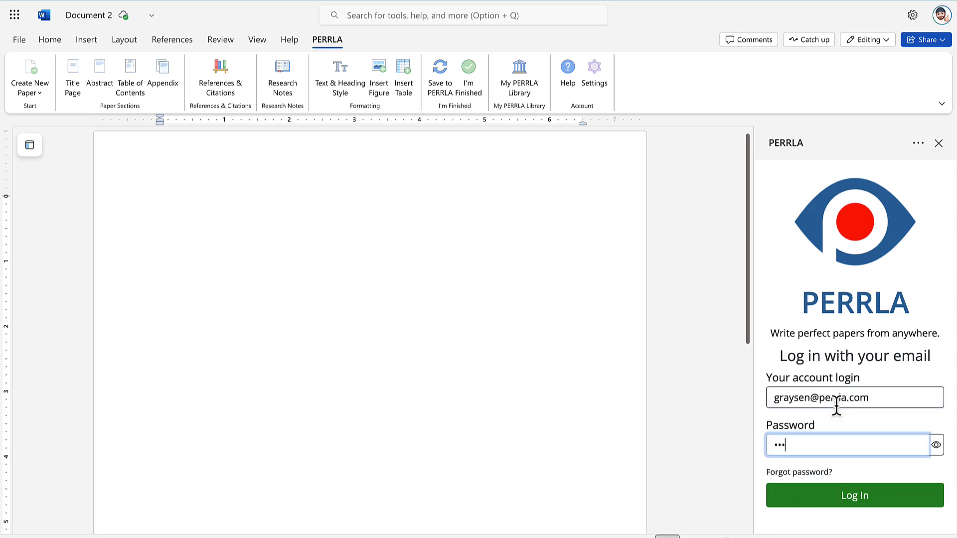
key(Return)
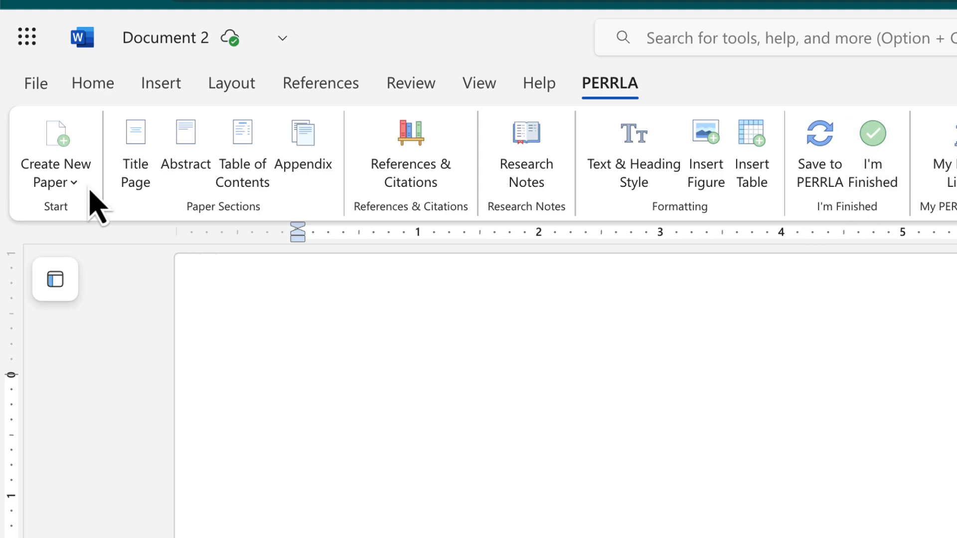
Step: Start a new PERRLA Research Paper, keeping the APA 7 format
click(71, 171)
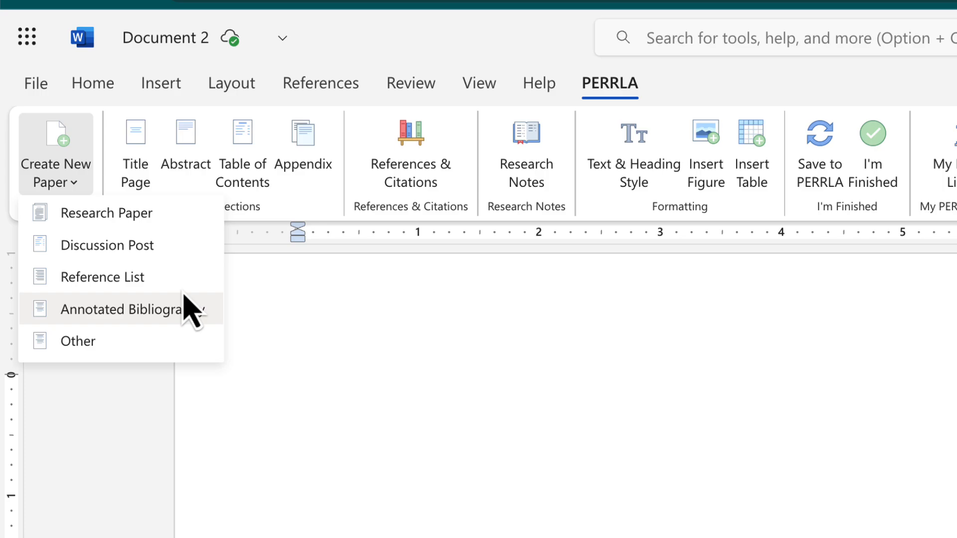
click(149, 225)
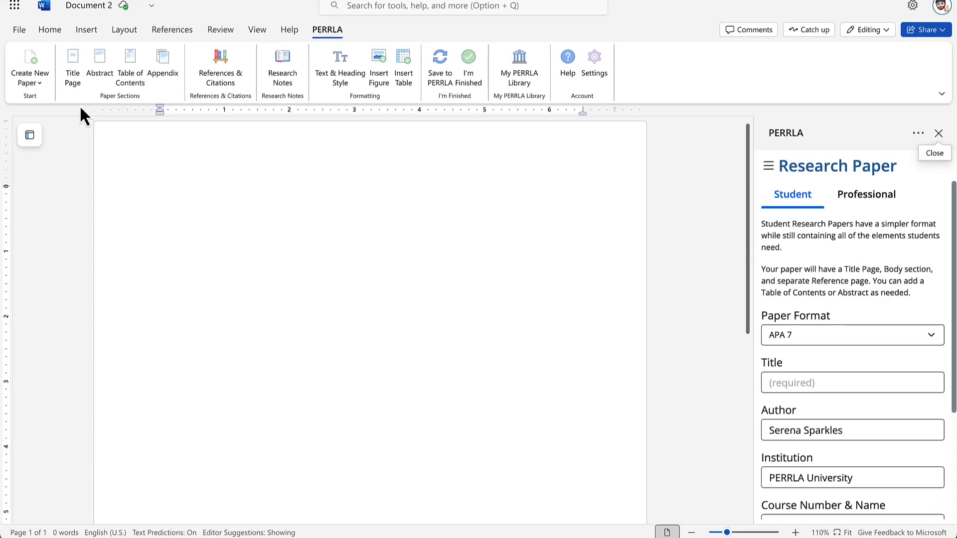
click(803, 334)
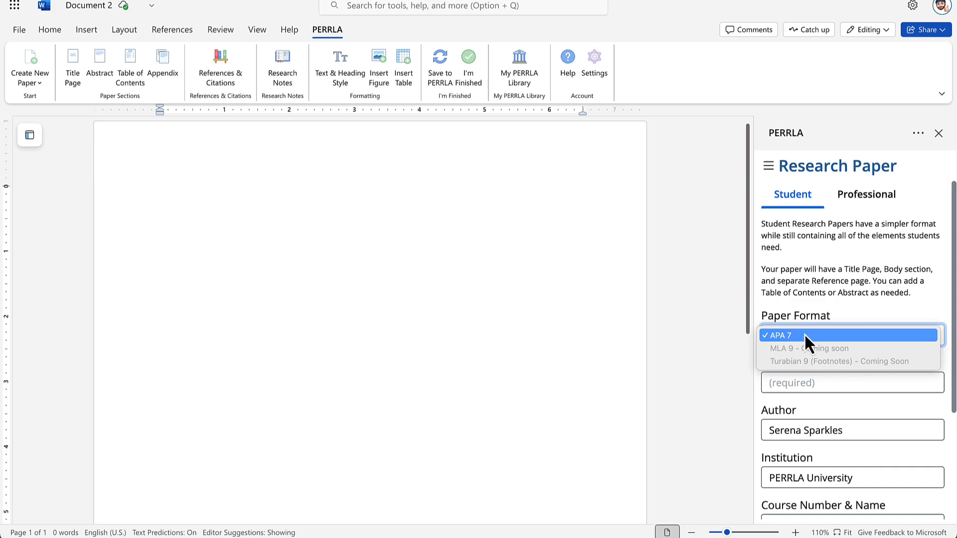
click(804, 335)
Step: Enter title 'Bigfoot: The Truth Revealed', course Cryptozoology 101, due date 04/01/2026, and create the paper
click(811, 382)
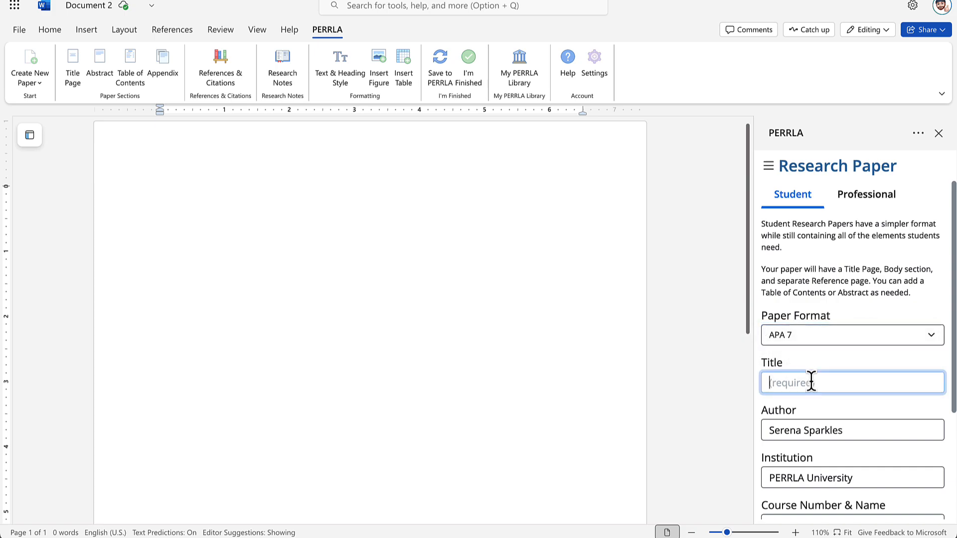
text(Bigfoot: In)
text(e Truth Revealed)
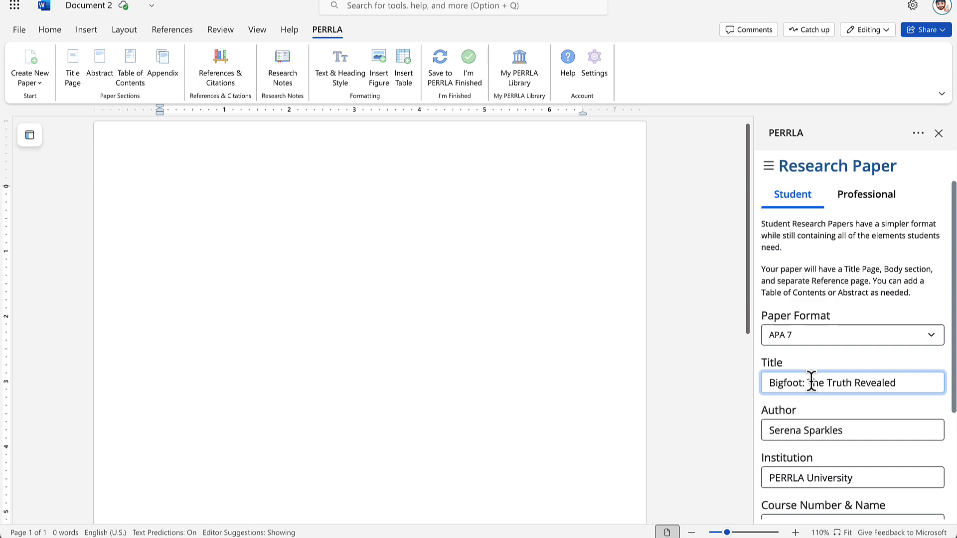
scroll(840, 353, down, 3)
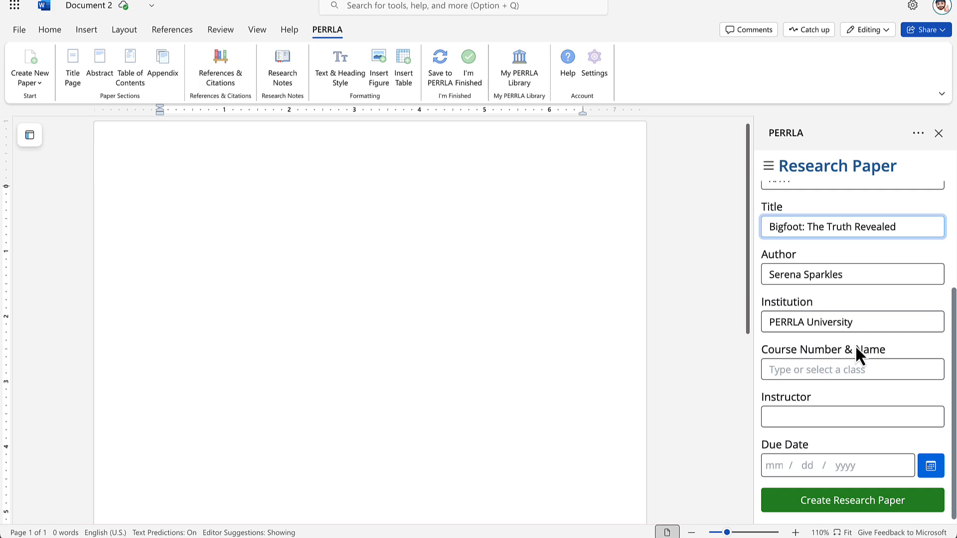
click(827, 371)
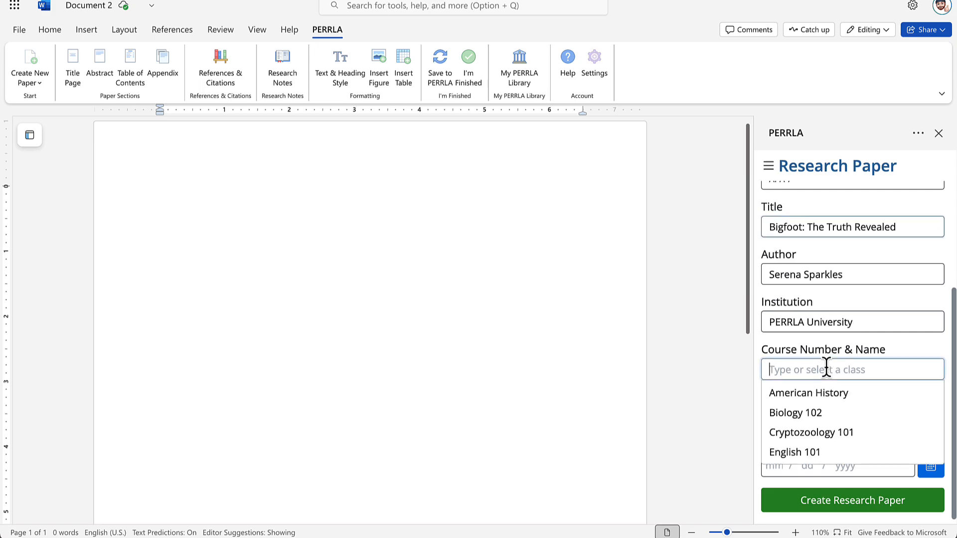
click(842, 432)
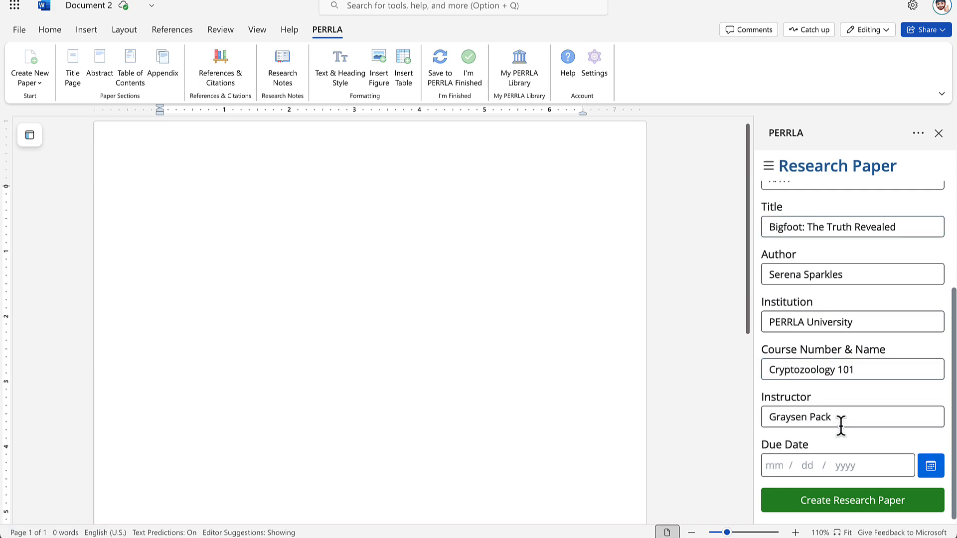
text(04012026)
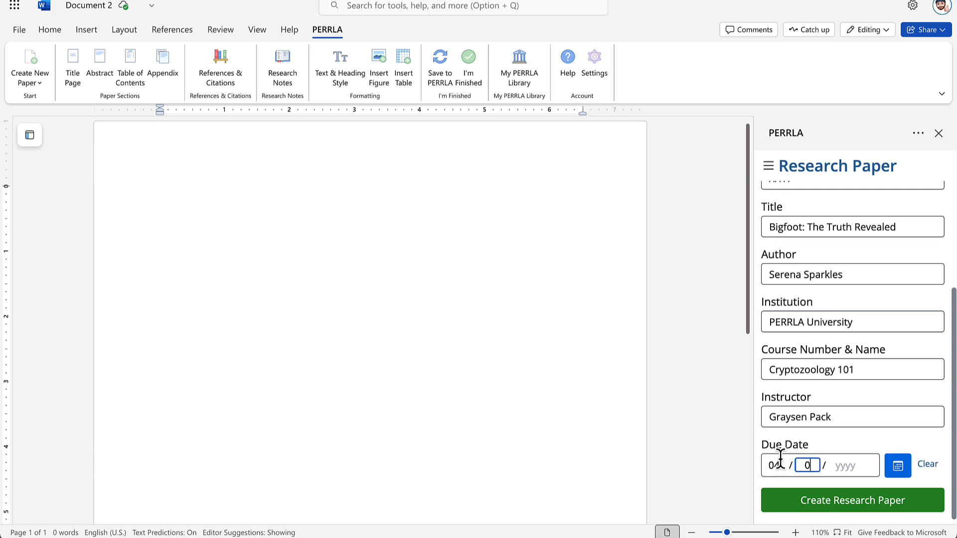
click(822, 445)
click(839, 506)
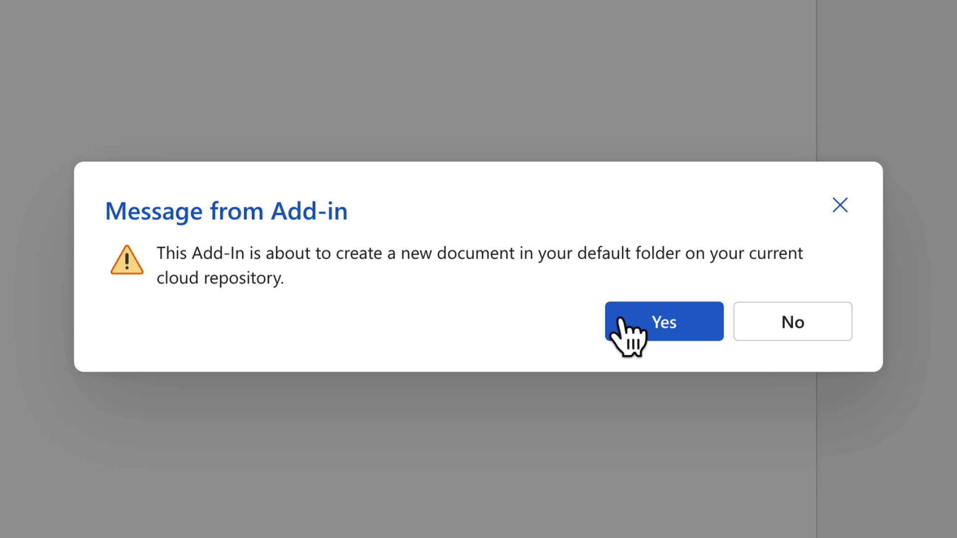
Step: Approve both add-in prompts so PERRLA creates and opens the new Bigfoot document
click(663, 319)
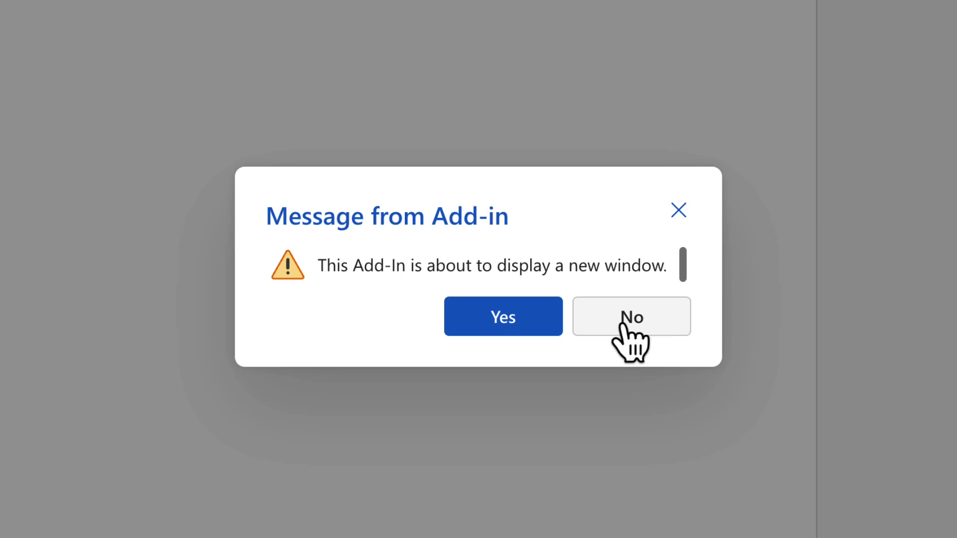
click(507, 319)
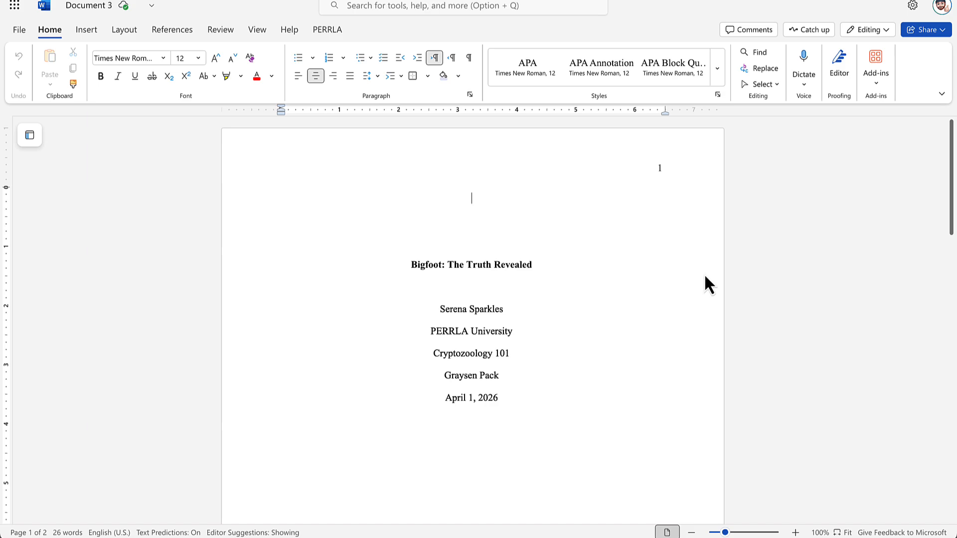
Step: Place the insertion point below the page 2 body placeholder and show the PERRLA ribbon commands
scroll(706, 278, down, 5)
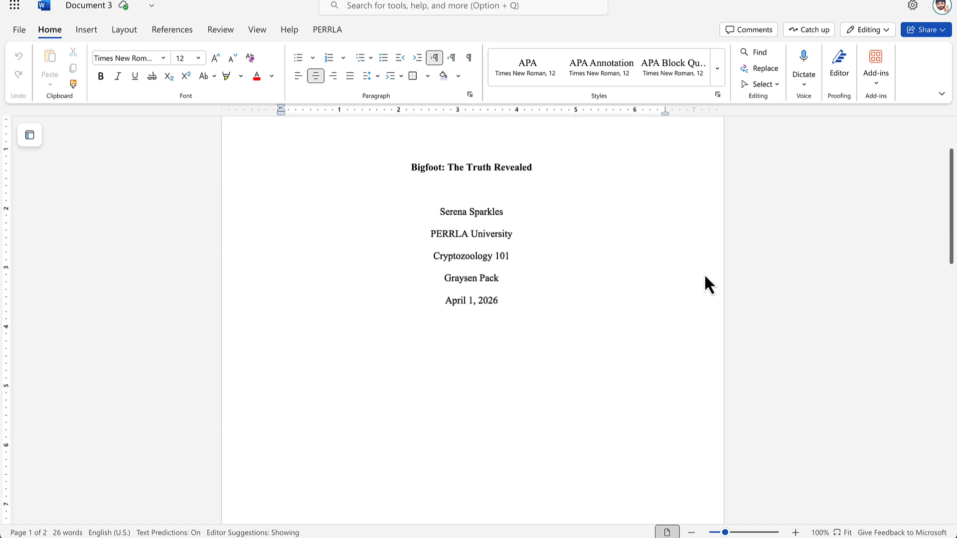
scroll(706, 278, down, 10)
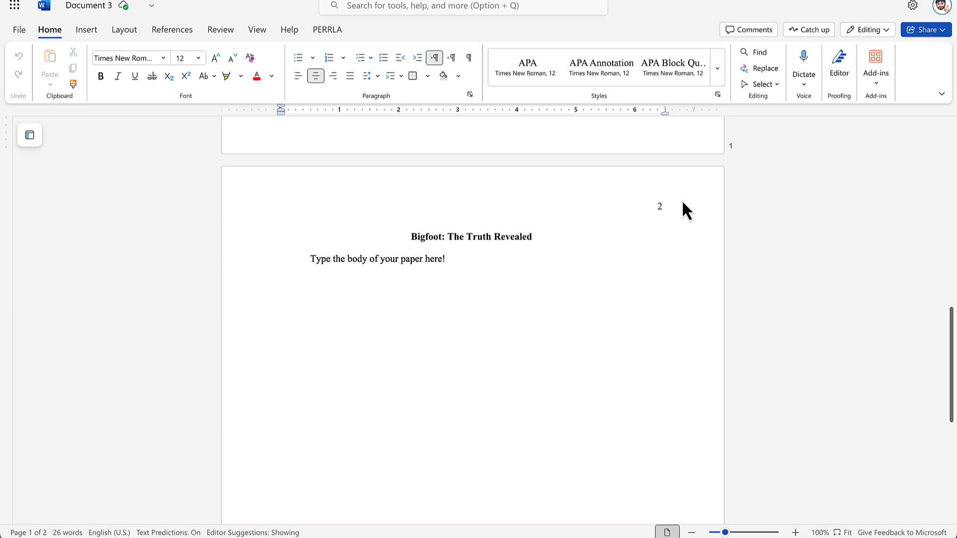
scroll(700, 368, down, 4)
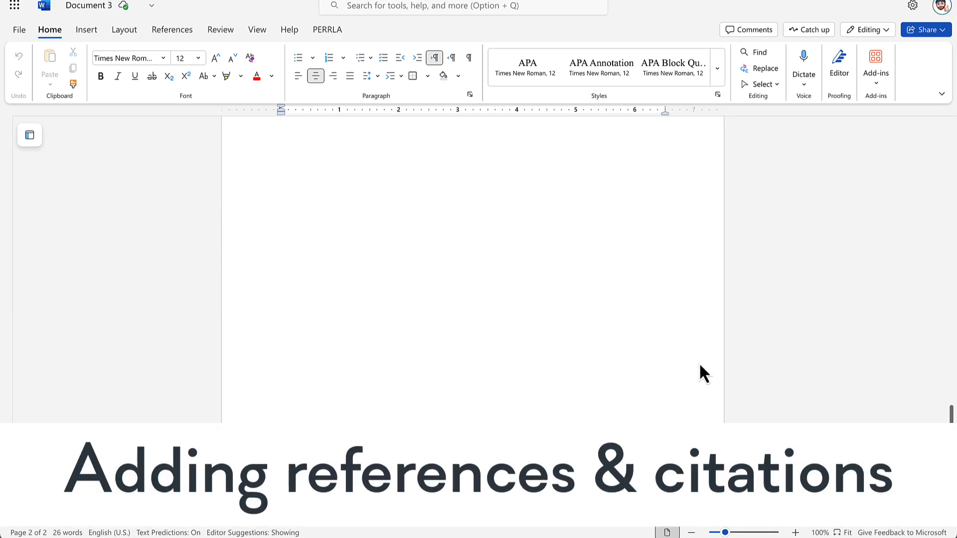
scroll(700, 369, up, 5)
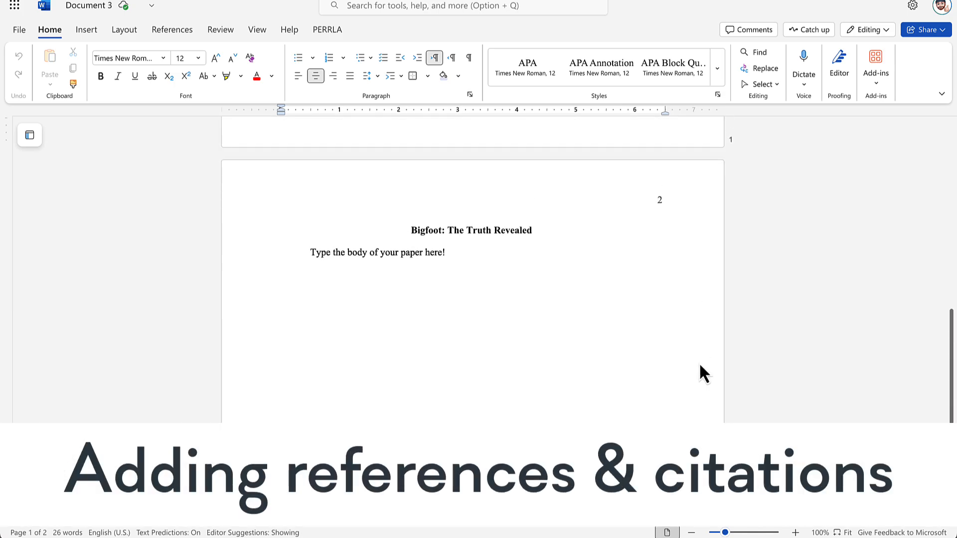
click(470, 292)
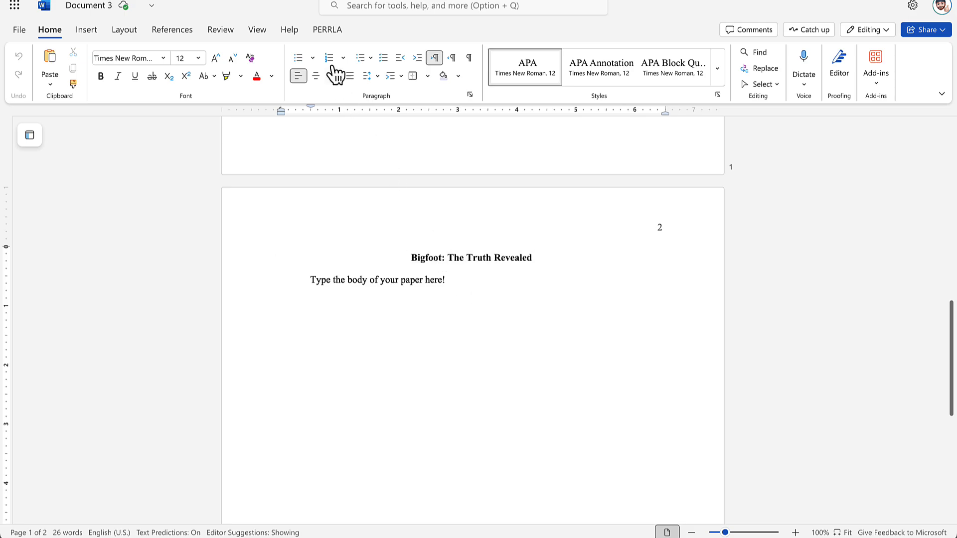
click(325, 34)
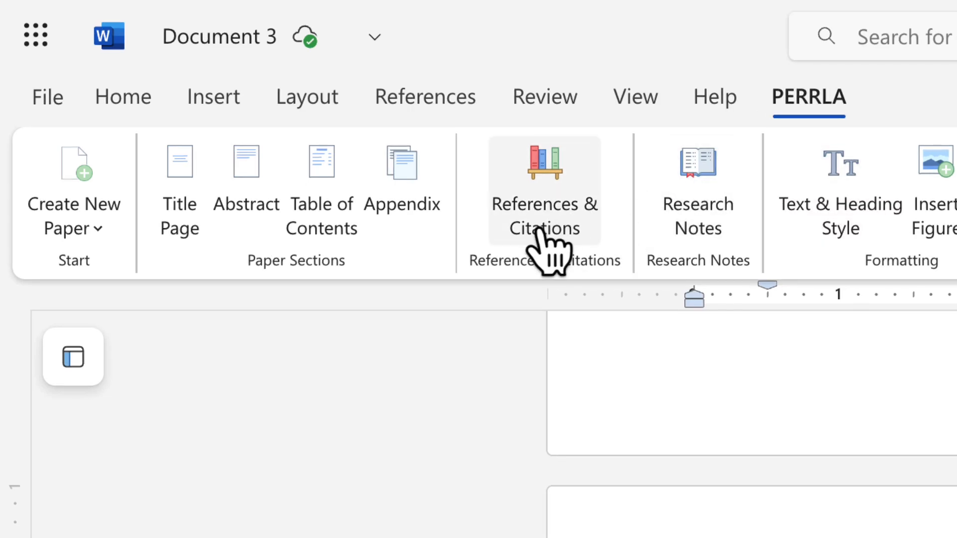
Step: Open References & Citations and browse all new-reference types before closing that form
click(543, 228)
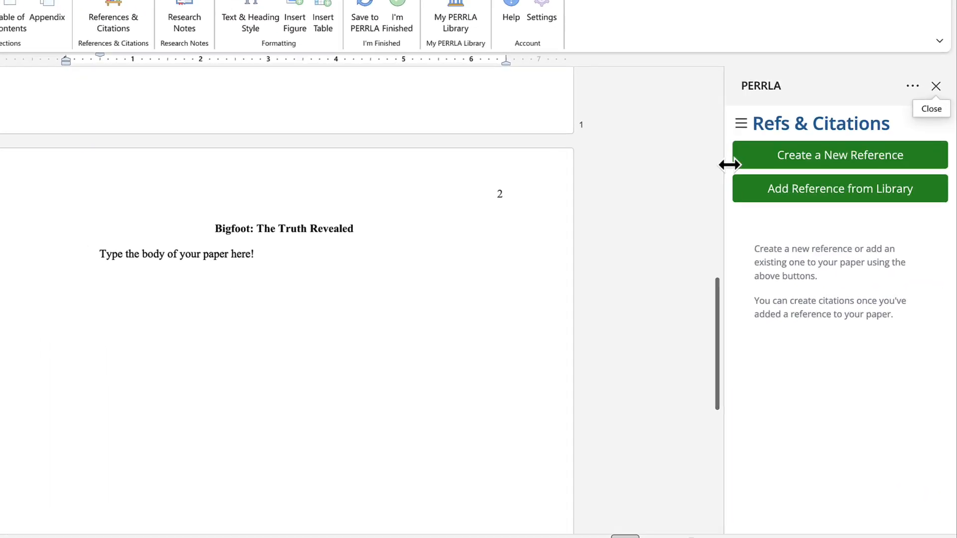
click(768, 200)
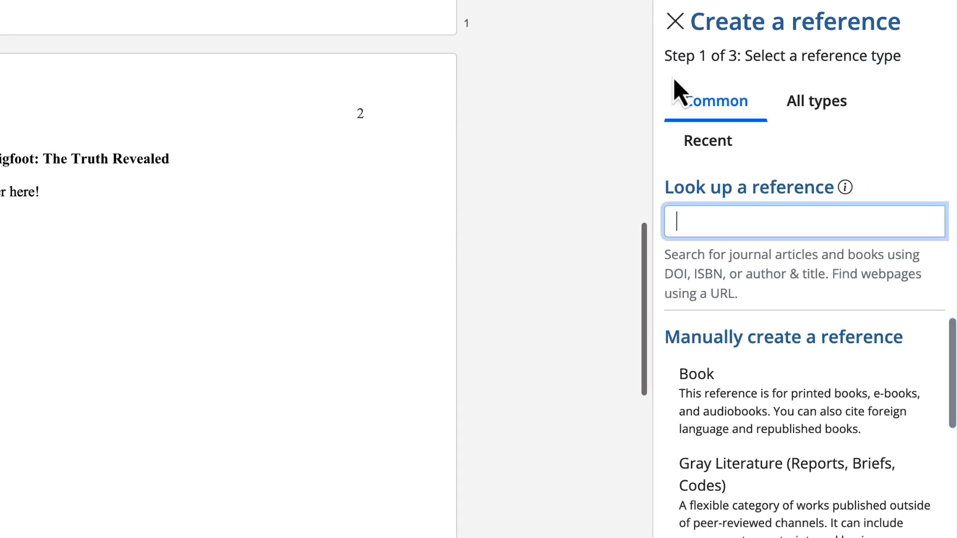
click(813, 101)
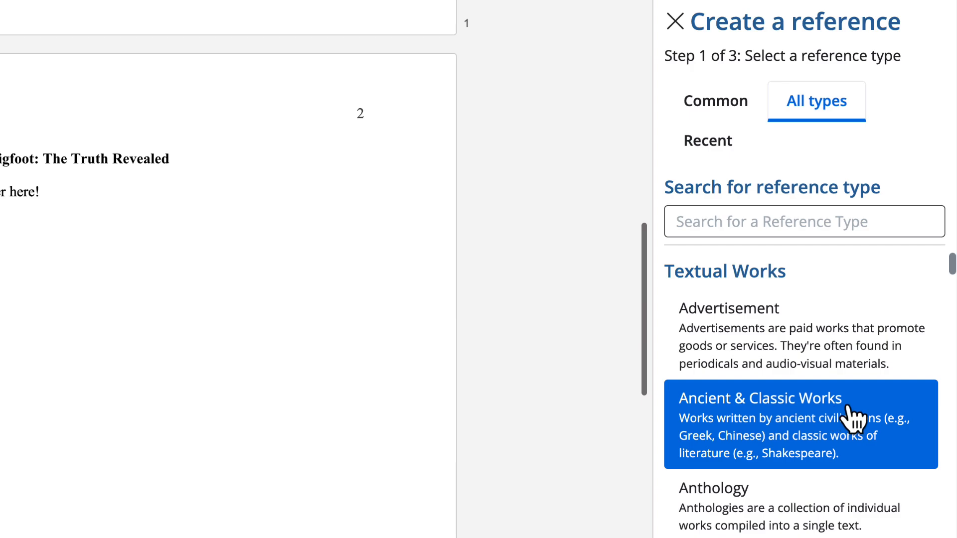
scroll(854, 418, down, 10)
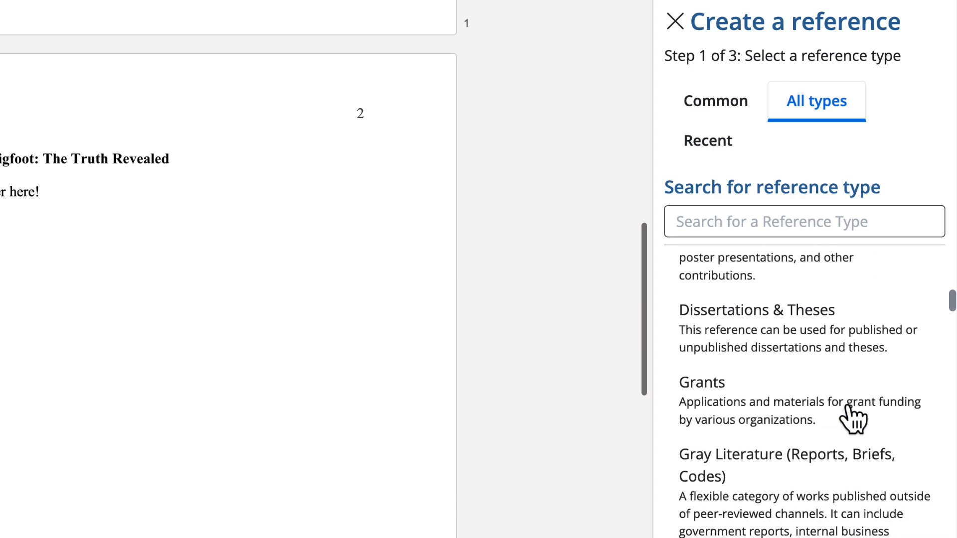
scroll(853, 417, down, 5)
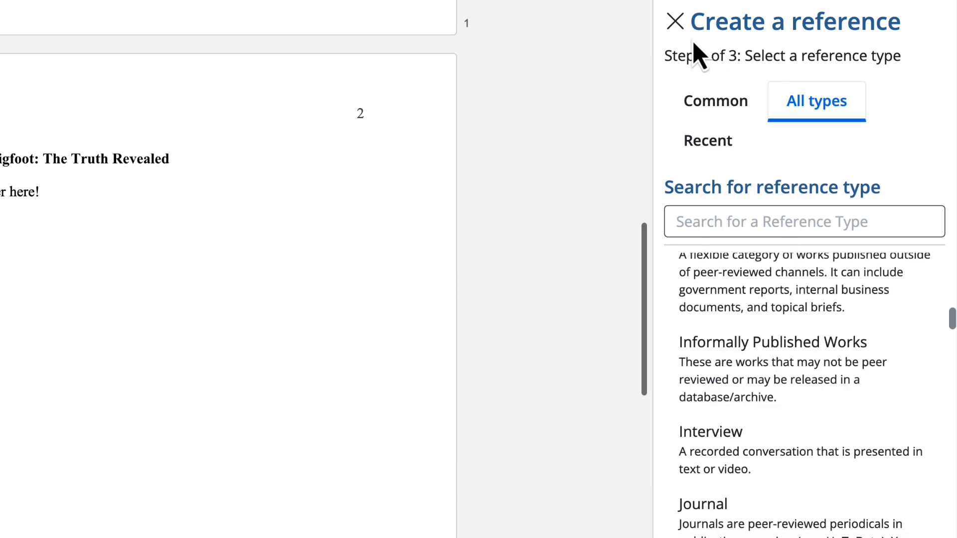
click(678, 25)
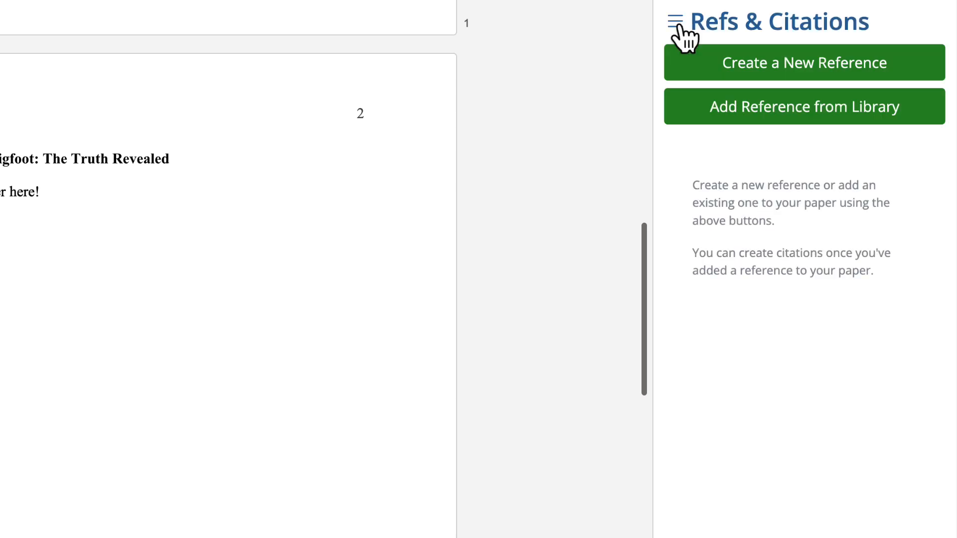
Step: Open Add Reference from Library and search it for 'bigfoot'
click(685, 124)
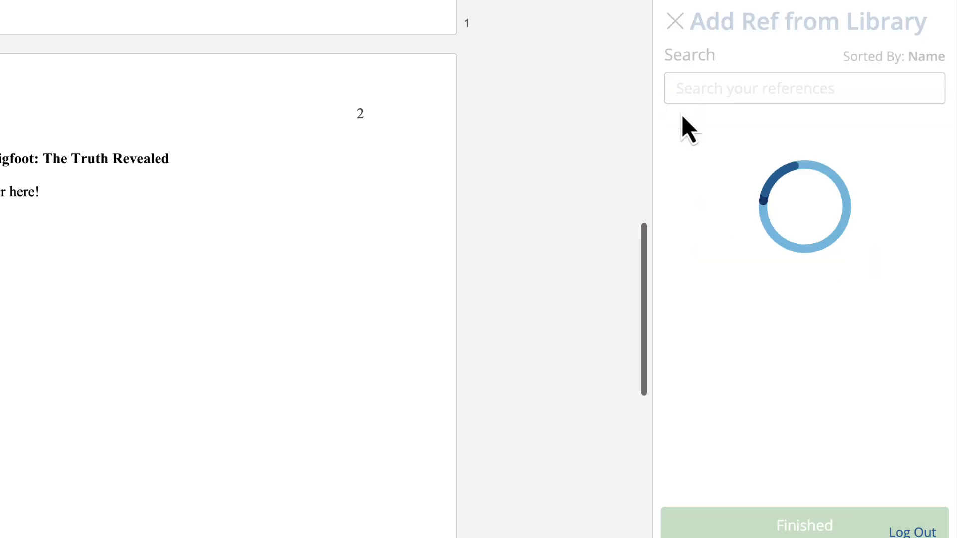
click(705, 91)
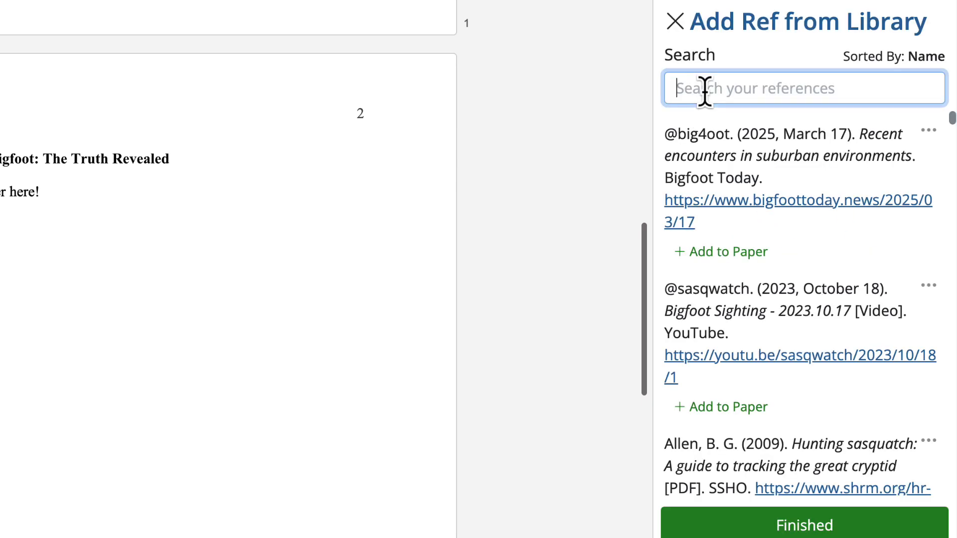
text(bigfoot)
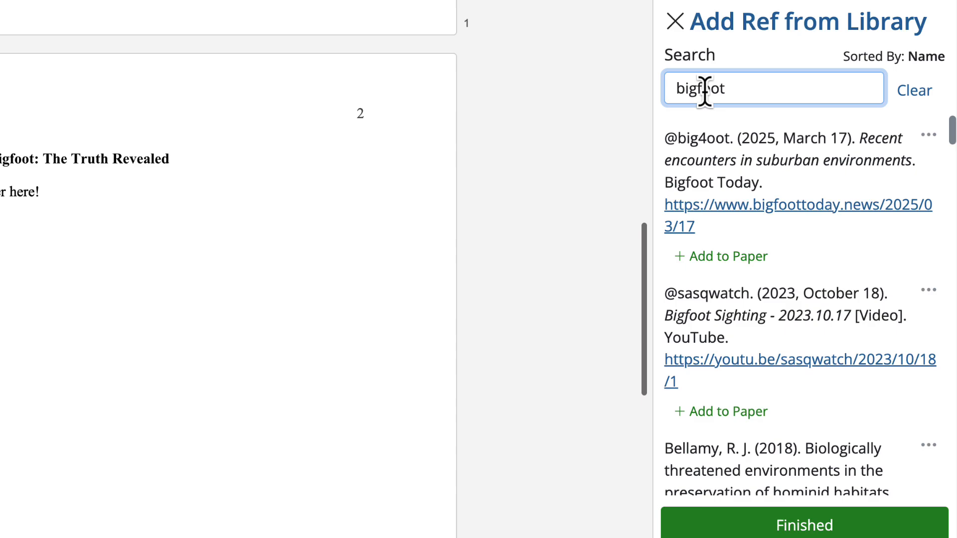
Step: Add five sources: 2018 hominid habitats, 2016 simian mammal, Real or not?, 1998 experience, 2016 book Bigfoot
scroll(747, 257, down, 4)
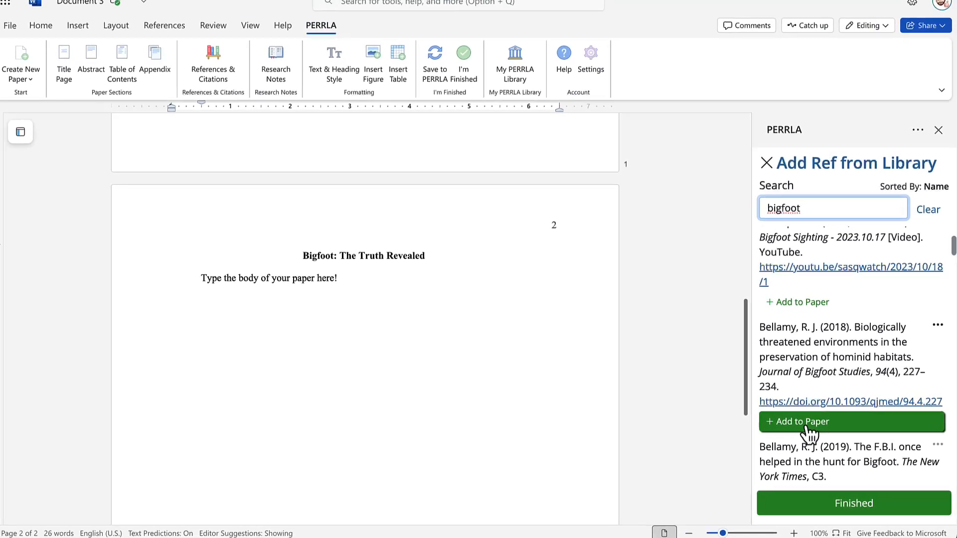
click(734, 412)
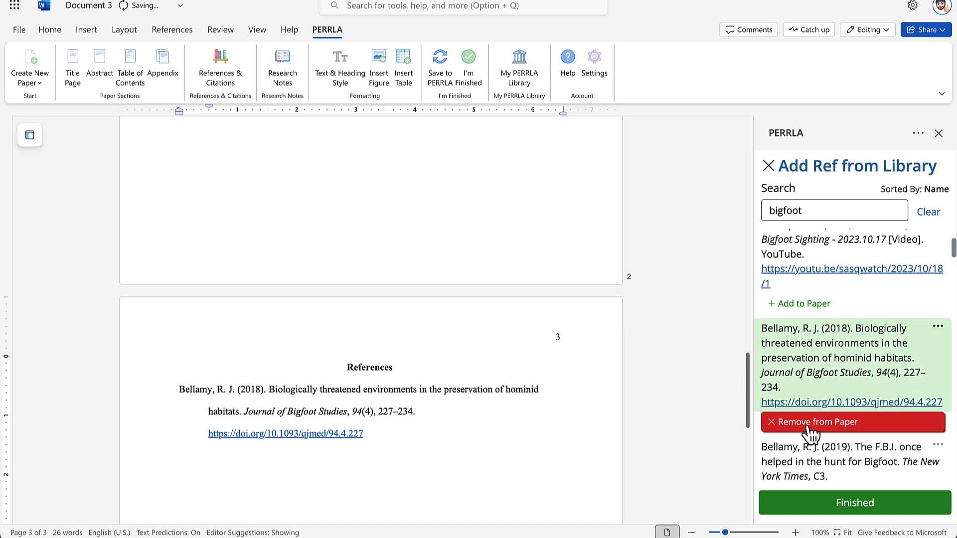
scroll(621, 415, down, 4)
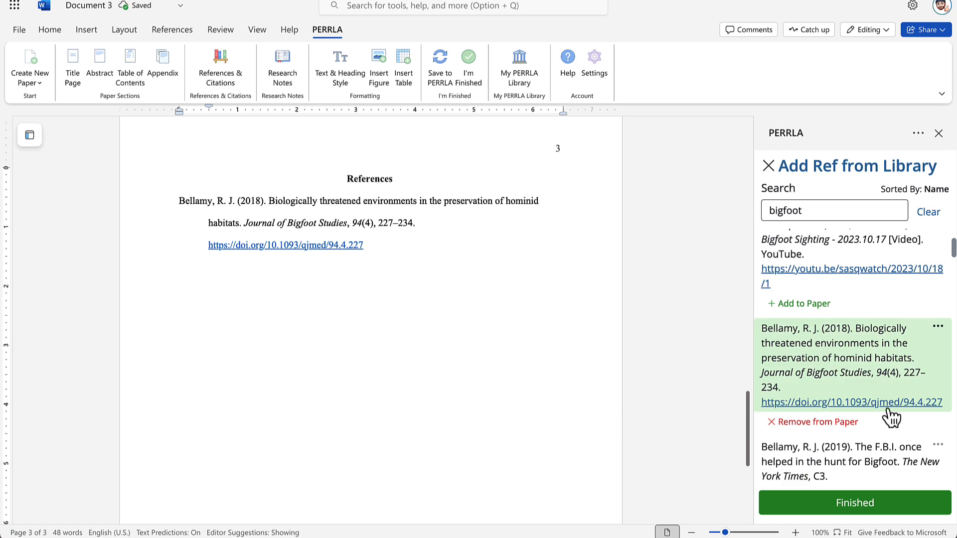
scroll(893, 417, down, 5)
scroll(895, 417, down, 3)
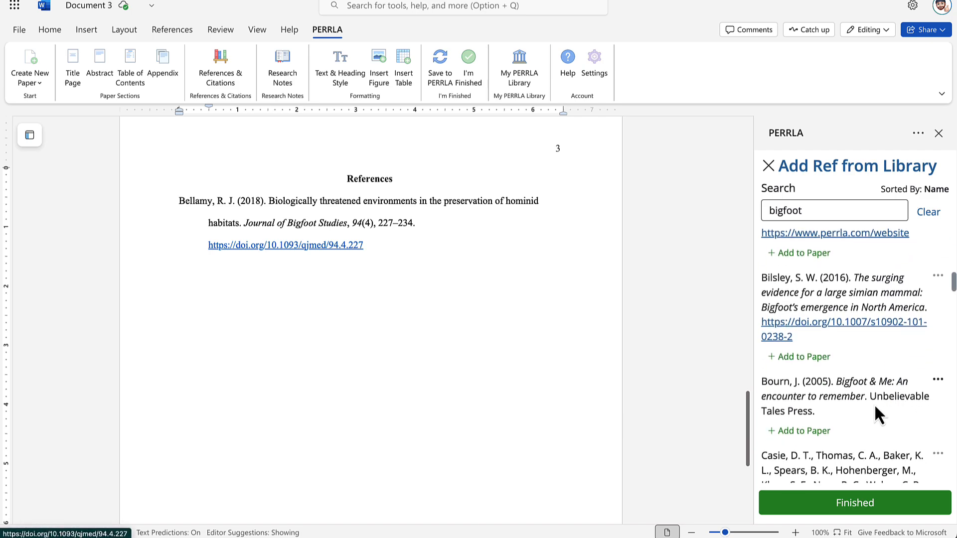
click(804, 357)
scroll(807, 363, up, 2)
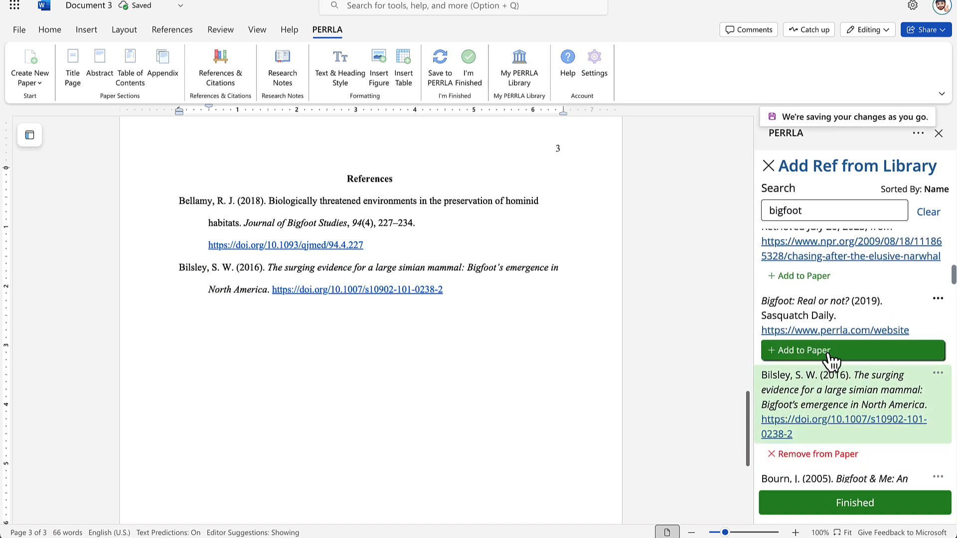
click(829, 354)
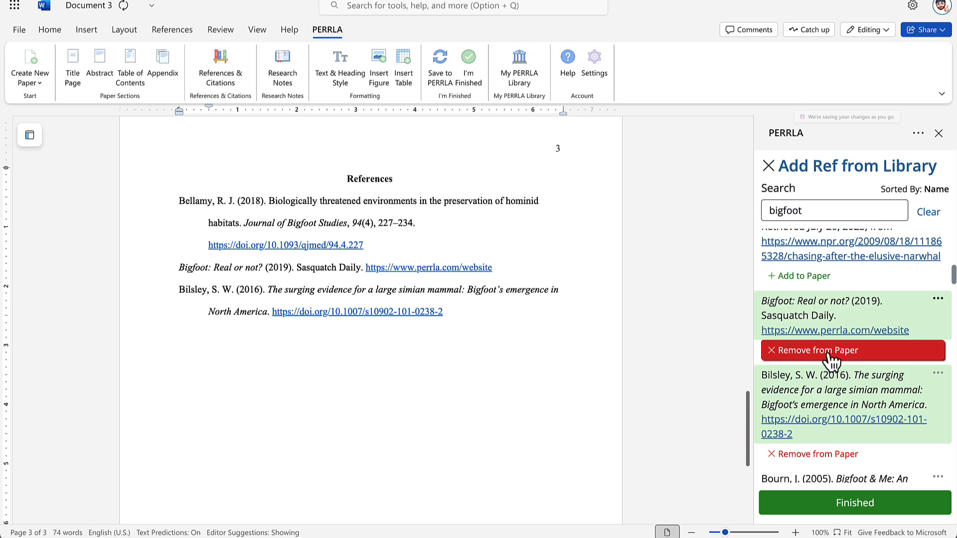
scroll(830, 359, down, 5)
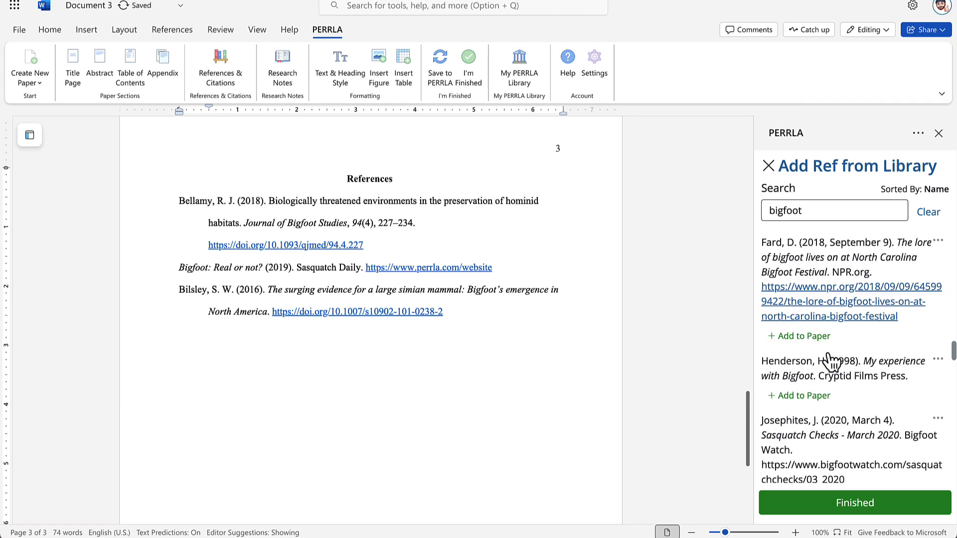
click(804, 397)
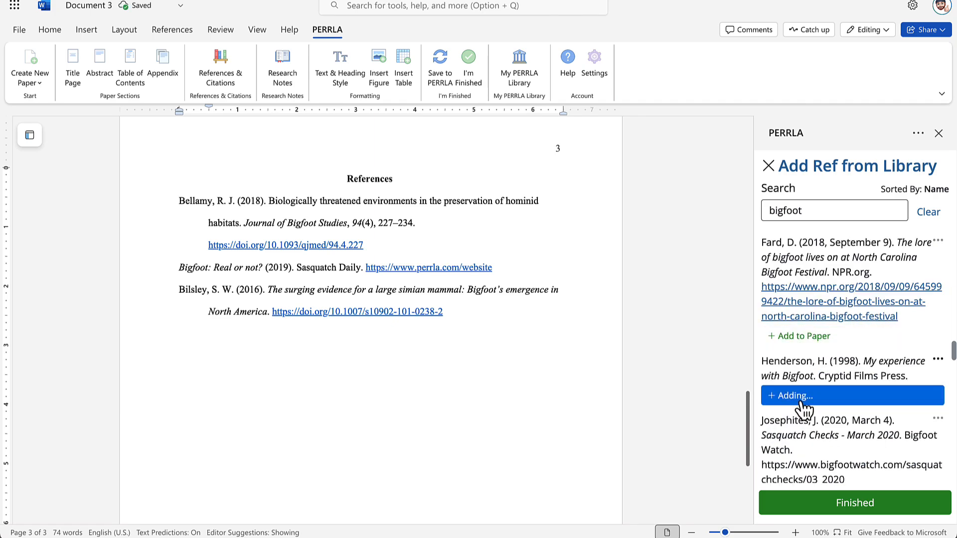
scroll(813, 409, up, 5)
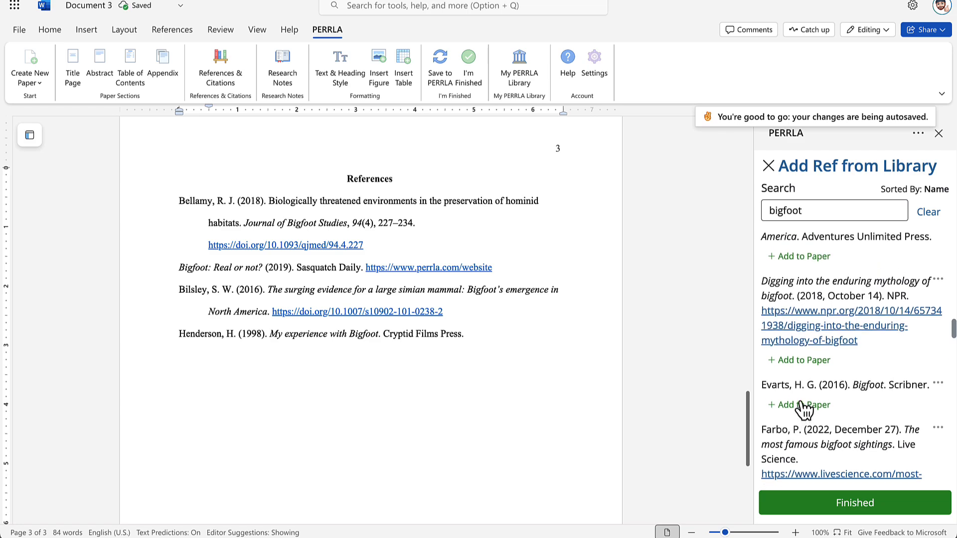
click(825, 414)
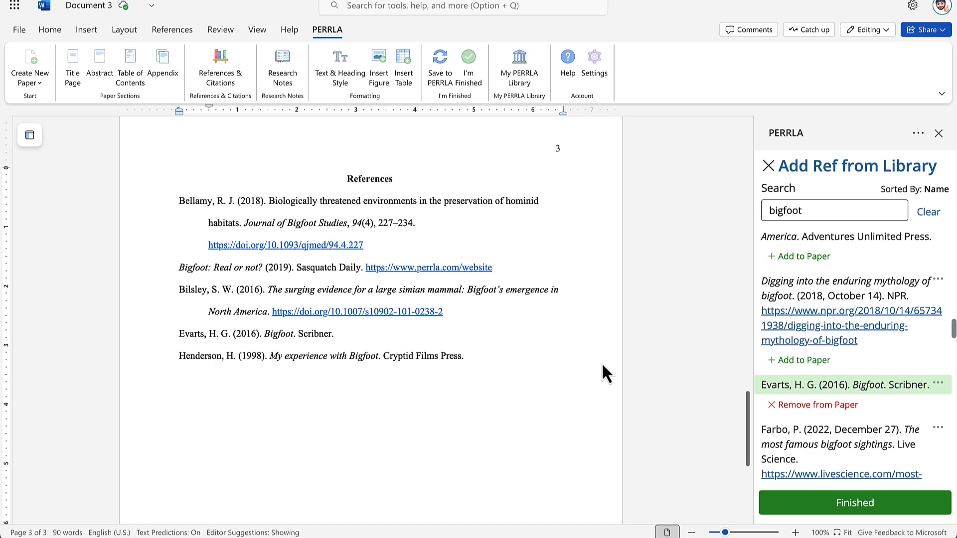
click(838, 502)
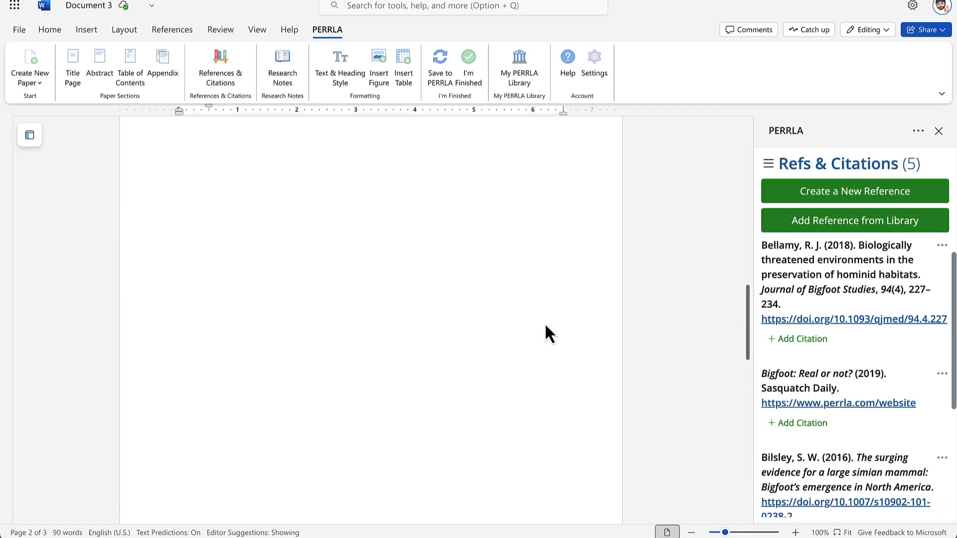
Step: Add a new line "This is a great quote" . with the cursor placed before the period
click(380, 265)
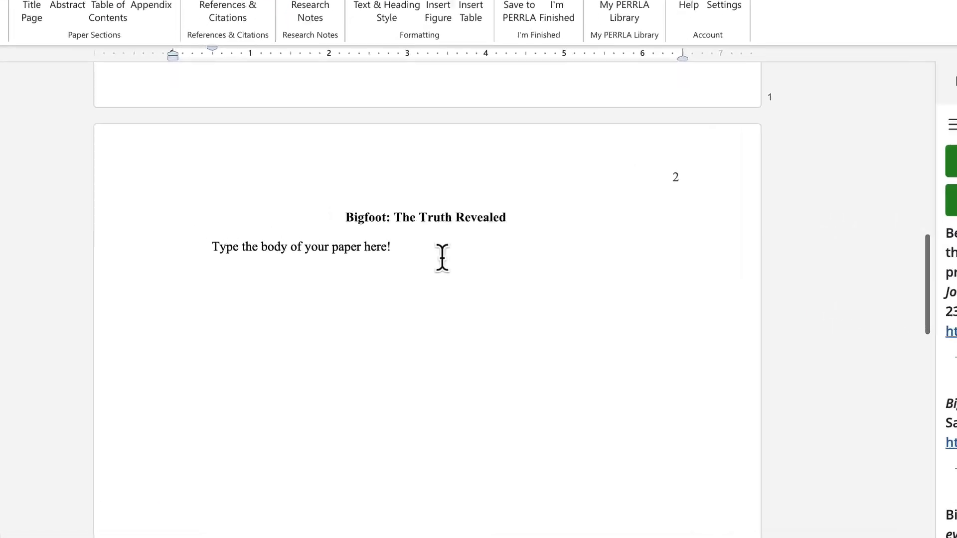
key(Return)
text("This is)
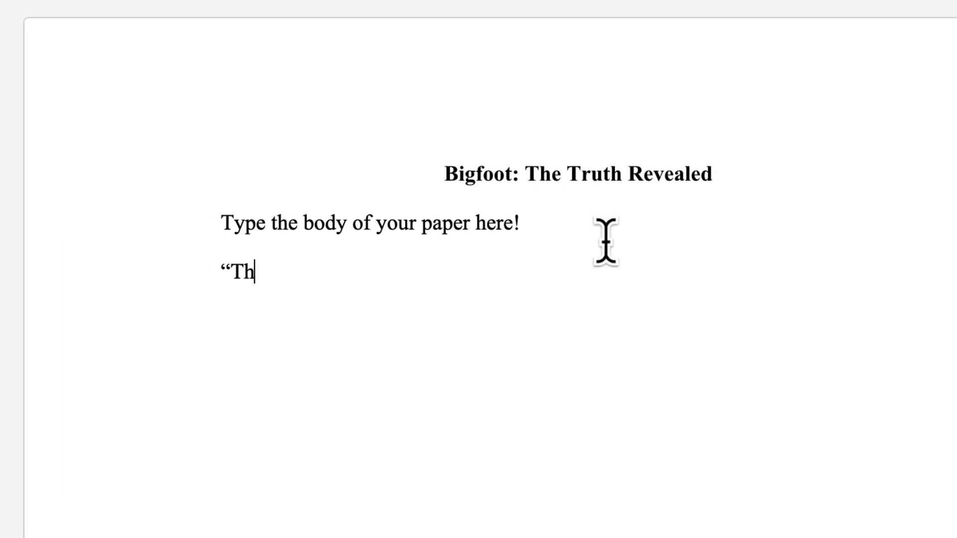
text( a great qu)
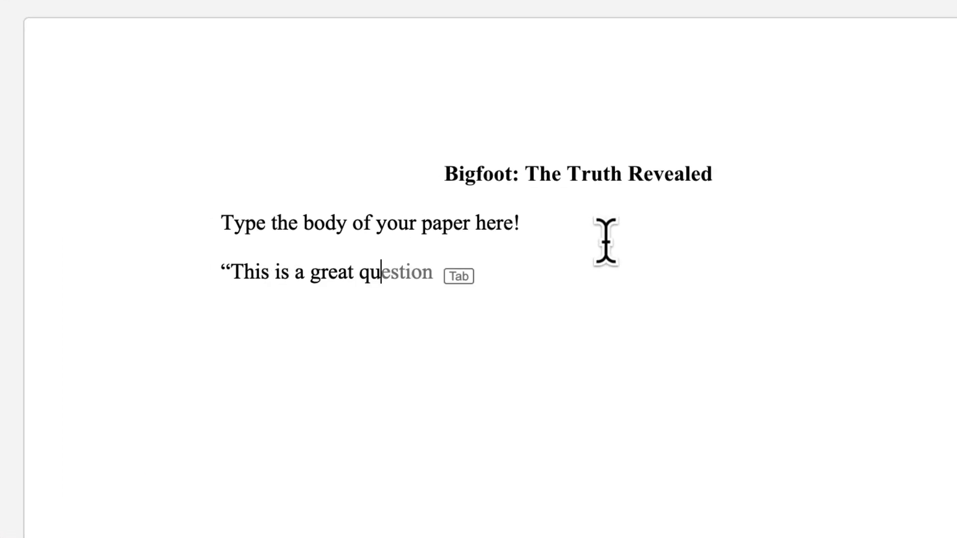
text(ote")
text( .)
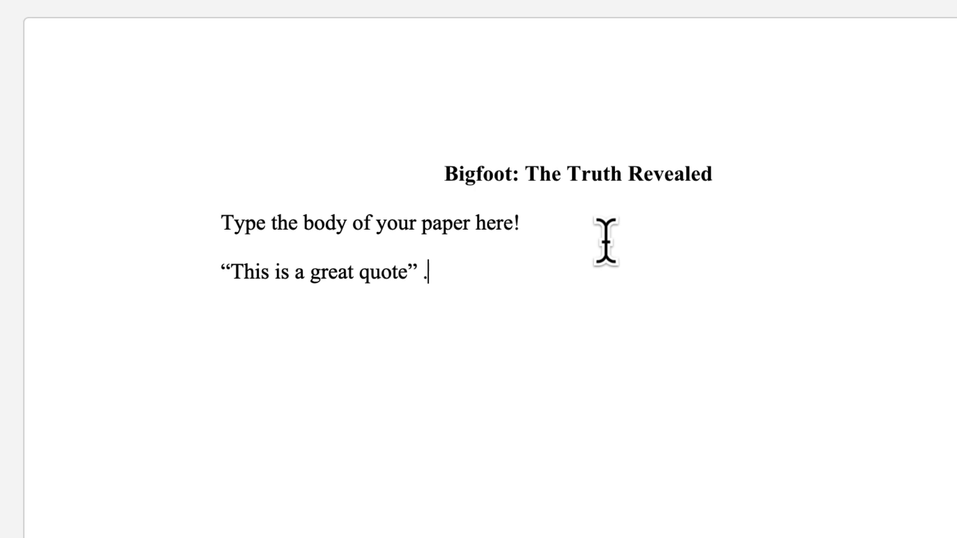
key(Left)
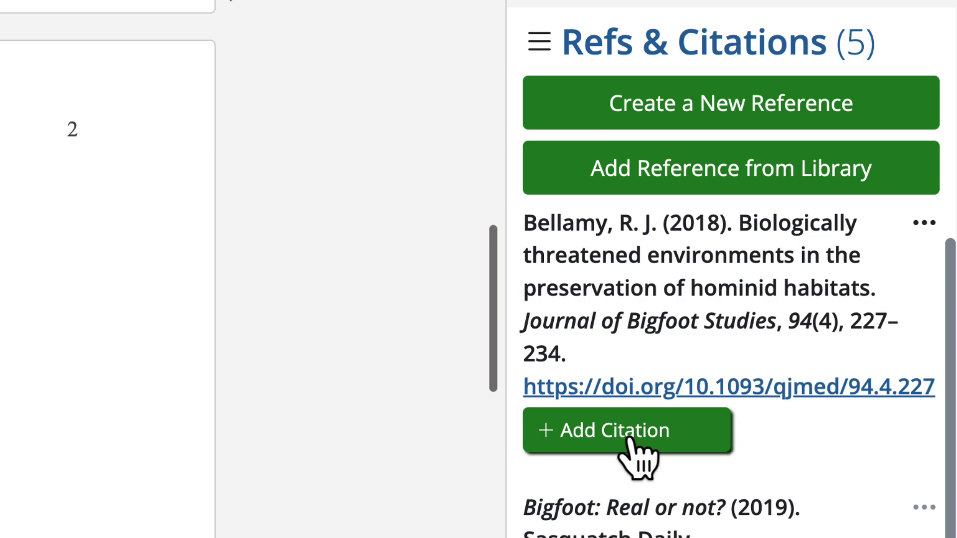
Step: Insert a Bellamy citation with page number 45 after the quote
click(659, 441)
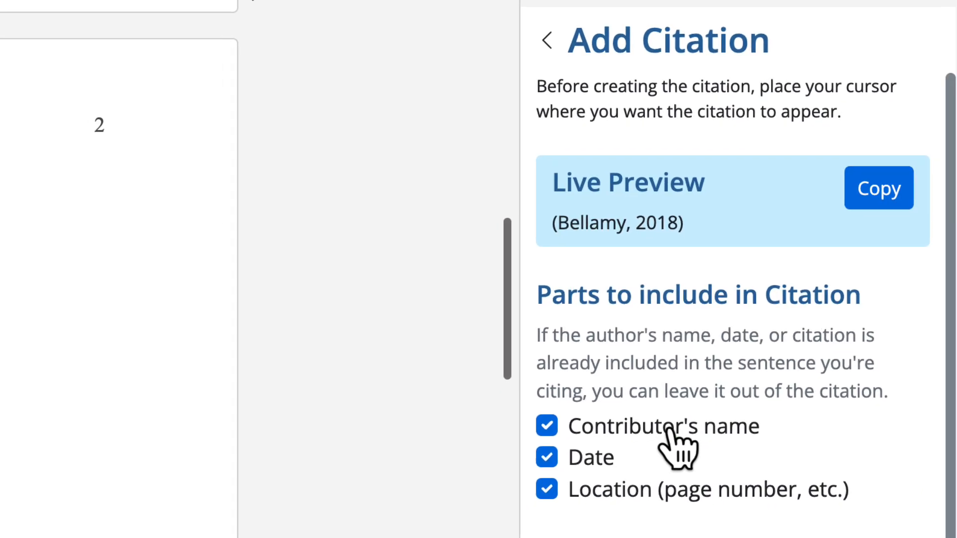
scroll(757, 311, down, 2)
click(666, 368)
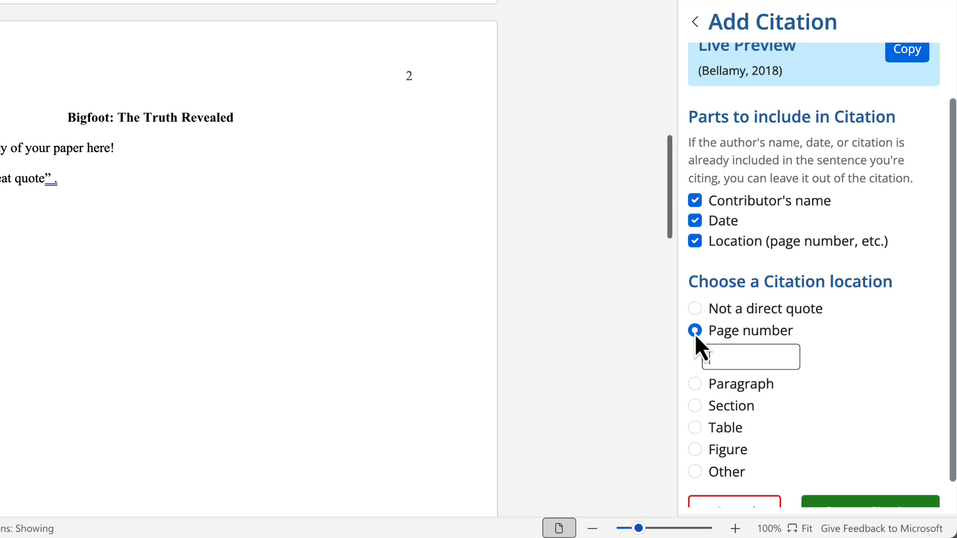
text(45)
scroll(696, 339, down, 1)
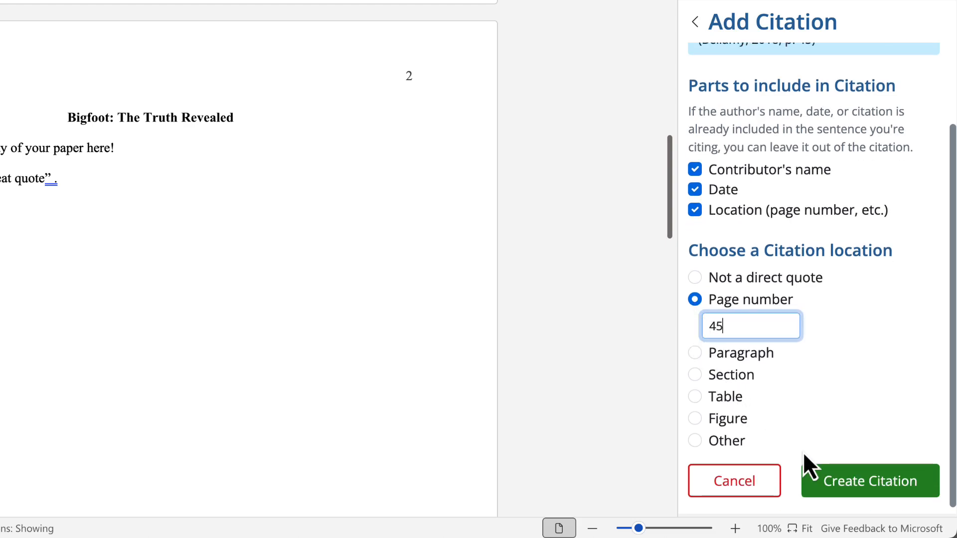
click(825, 486)
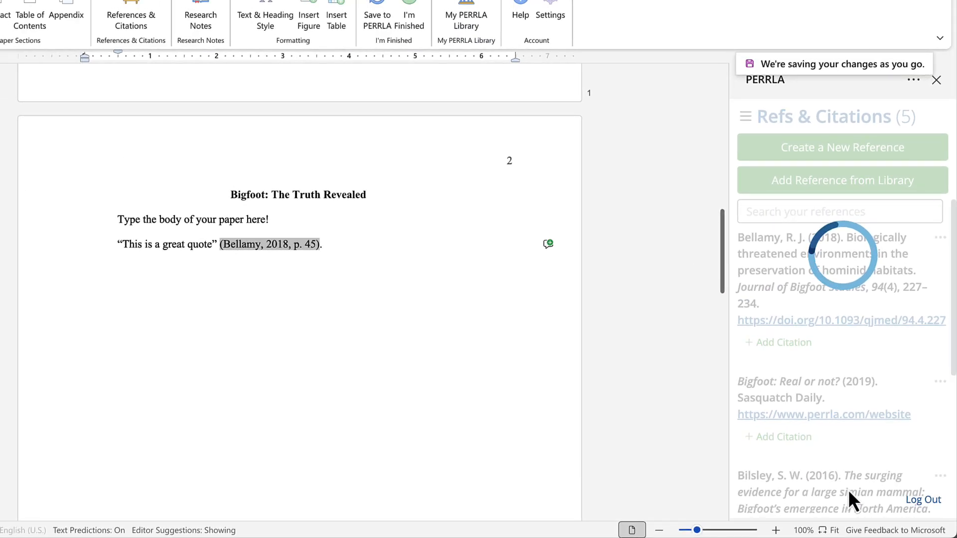
Step: Check the Bellamy reference's list of citations, expanding and collapsing it
click(335, 244)
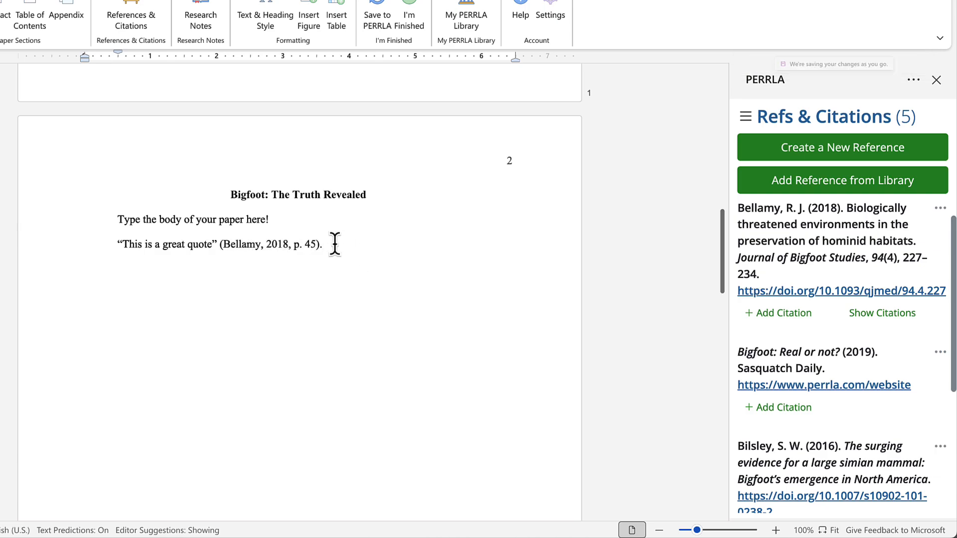
click(881, 314)
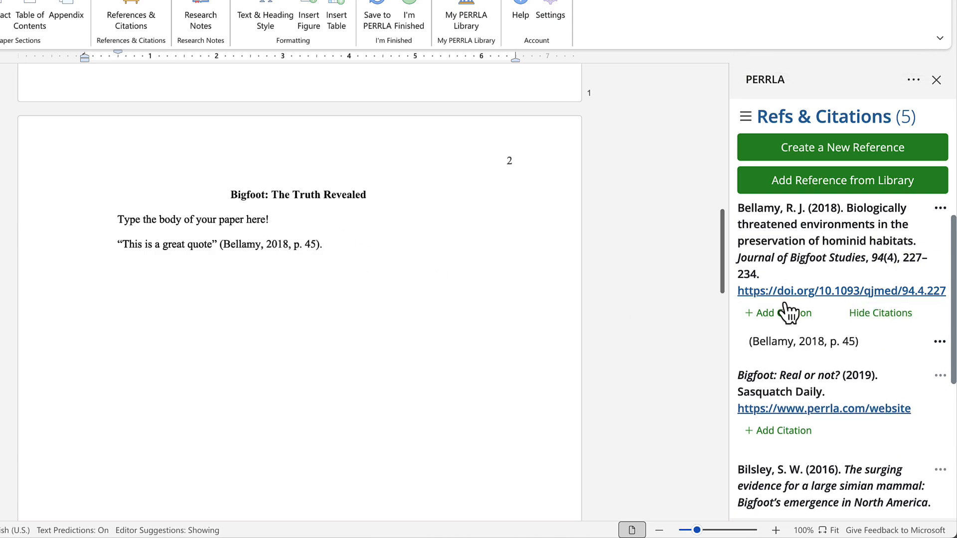
click(884, 319)
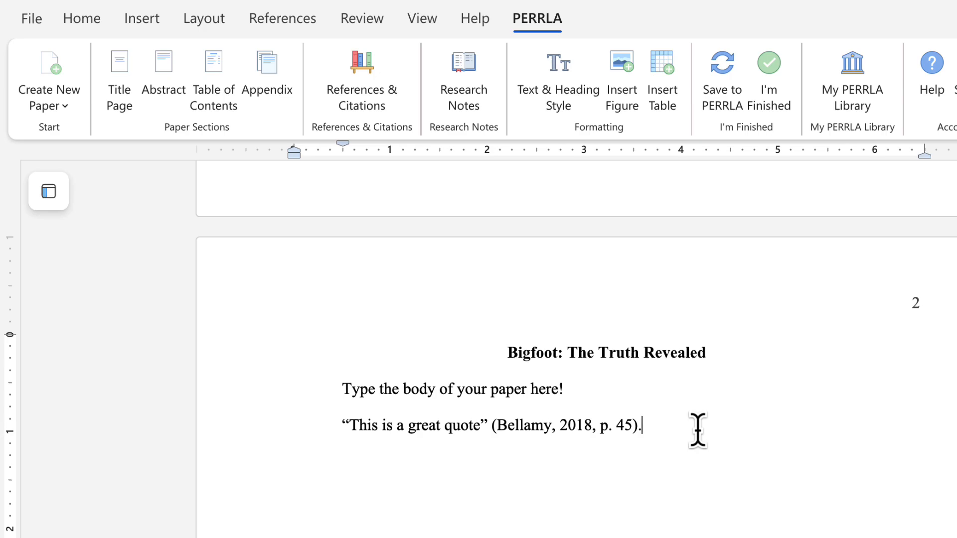
Step: Use PERRLA's I'm Finished tools to create and download a clean copy as Paper (2).docx
click(778, 107)
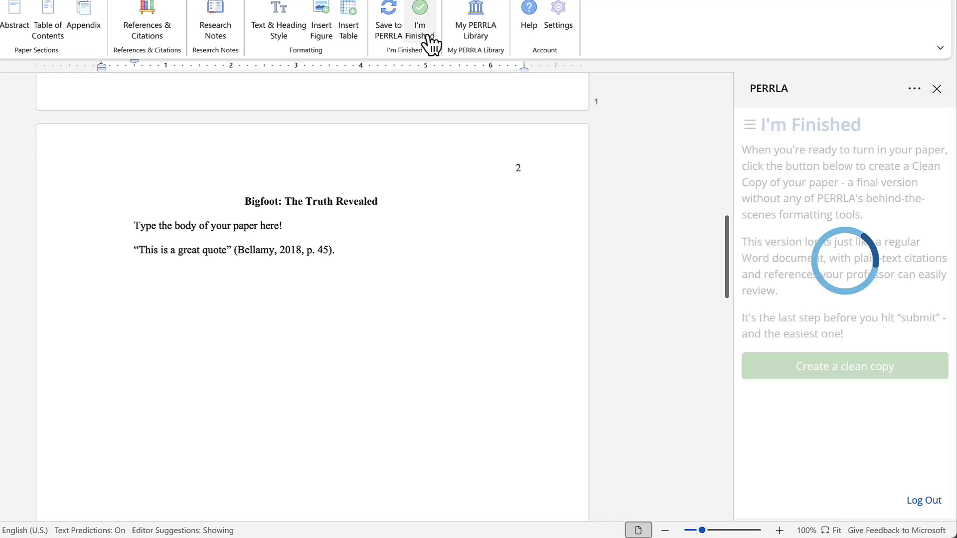
click(275, 255)
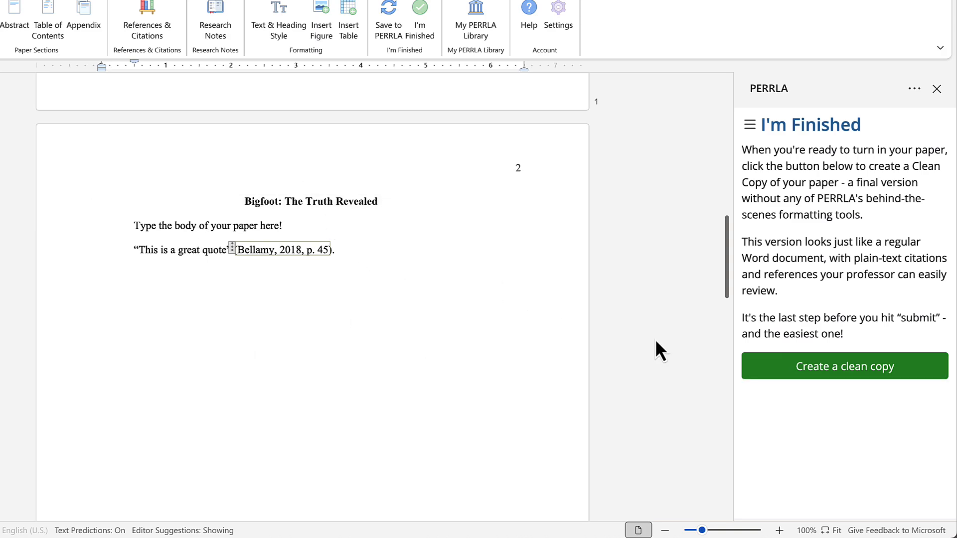
click(769, 371)
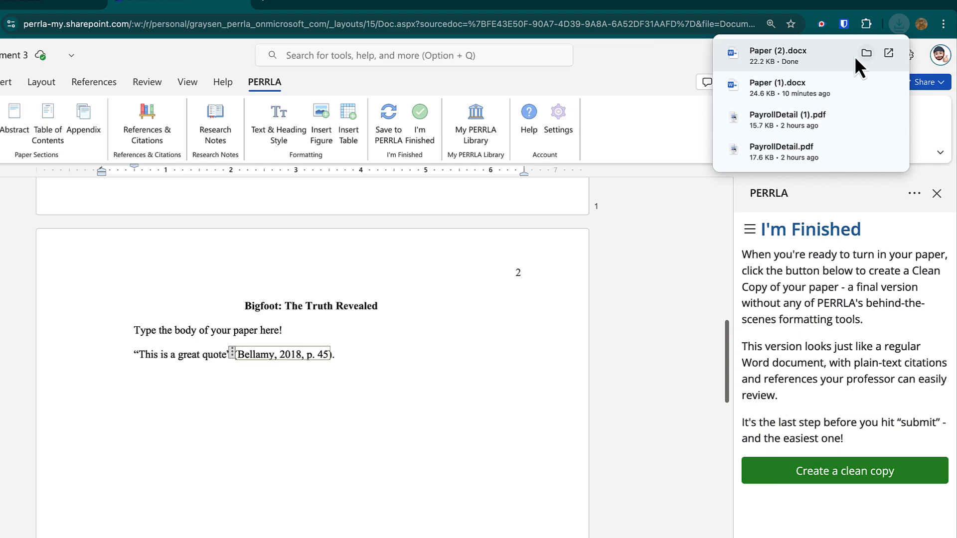
Step: Open the downloaded Paper (2).docx and look over its title page
click(831, 58)
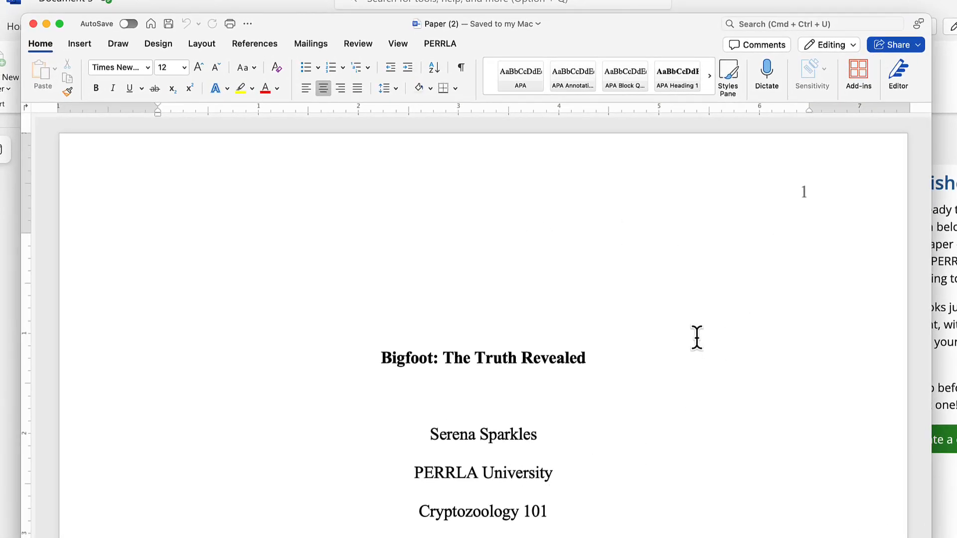
click(683, 325)
scroll(549, 359, down, 20)
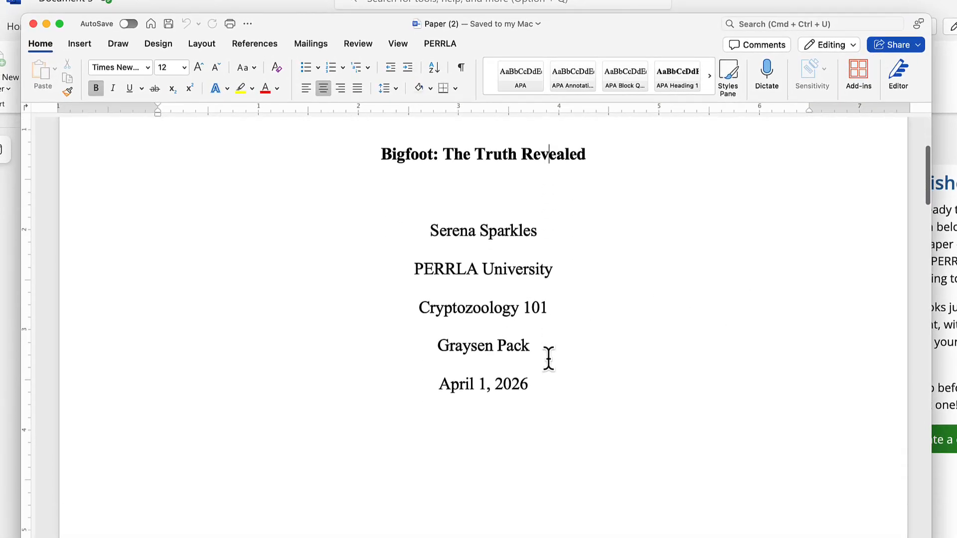
scroll(548, 359, down, 1)
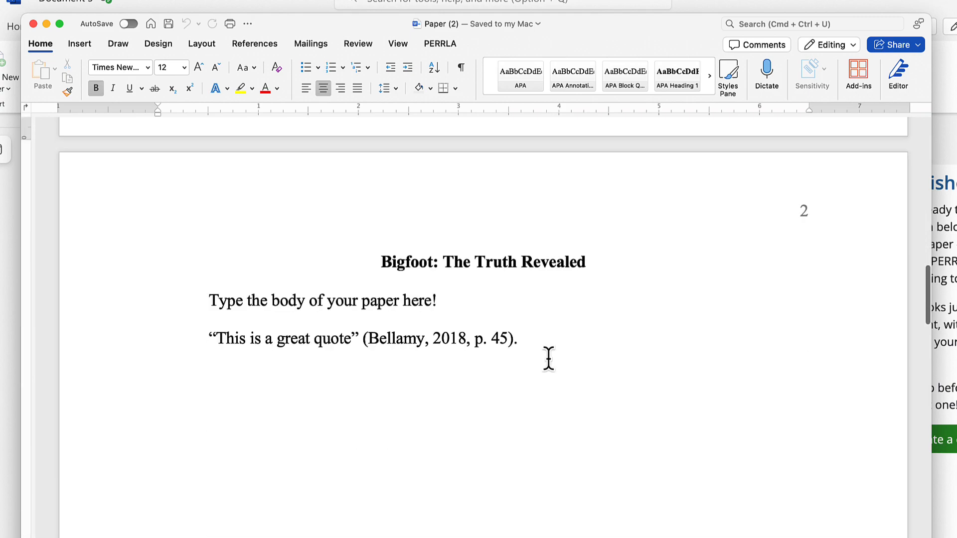
Step: Select the quote's citation to confirm it is plain text, then review the References page
click(455, 339)
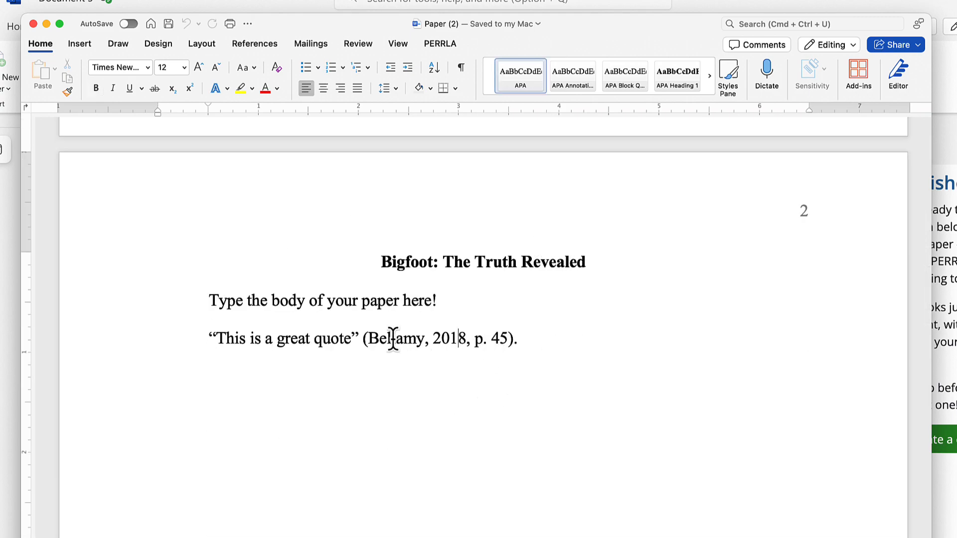
drag(355, 341, 493, 342)
click(501, 342)
scroll(504, 341, down, 20)
scroll(505, 341, down, 5)
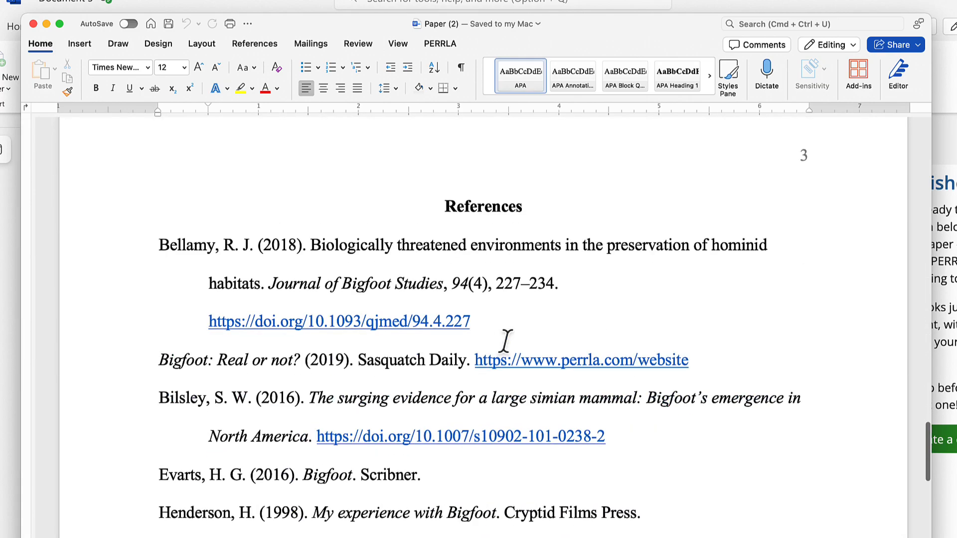
scroll(505, 340, down, 4)
scroll(507, 340, up, 2)
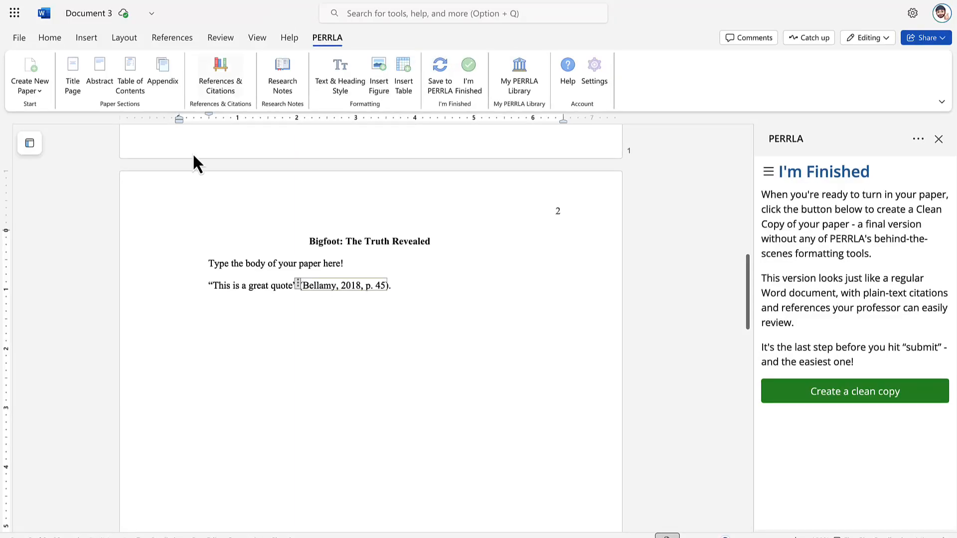
Step: Switch back to the online Document 3 paper and bring its Bigfoot title page into view
click(397, 263)
scroll(397, 263, up, 10)
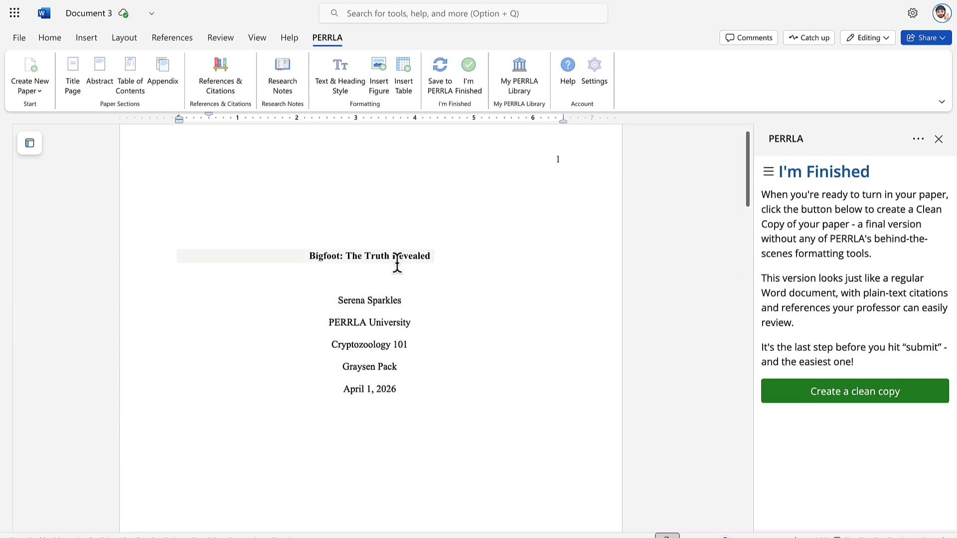